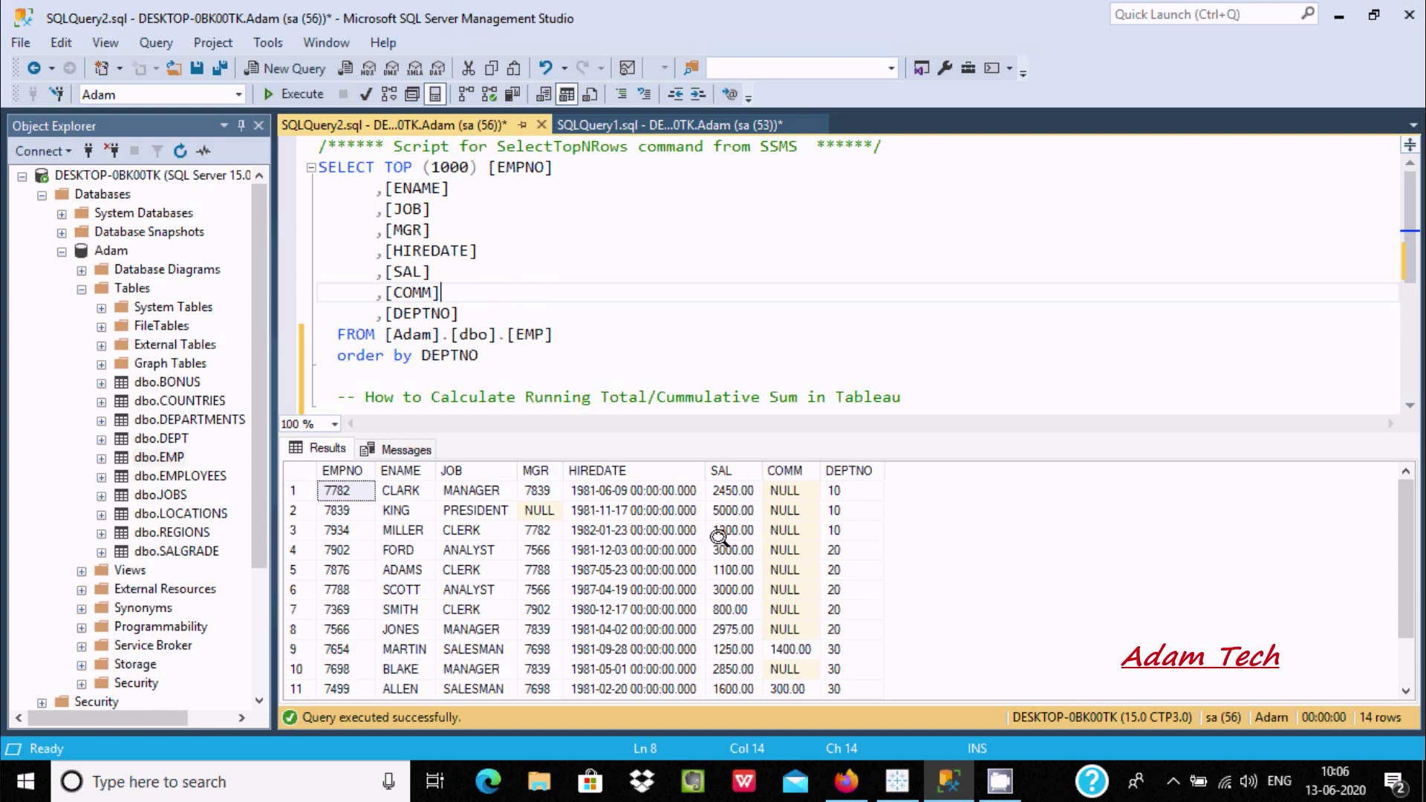
Step: Open a new query window, then re-run the EMP query ordered by DEPTNO to get its 14 rows
left_click(291, 68)
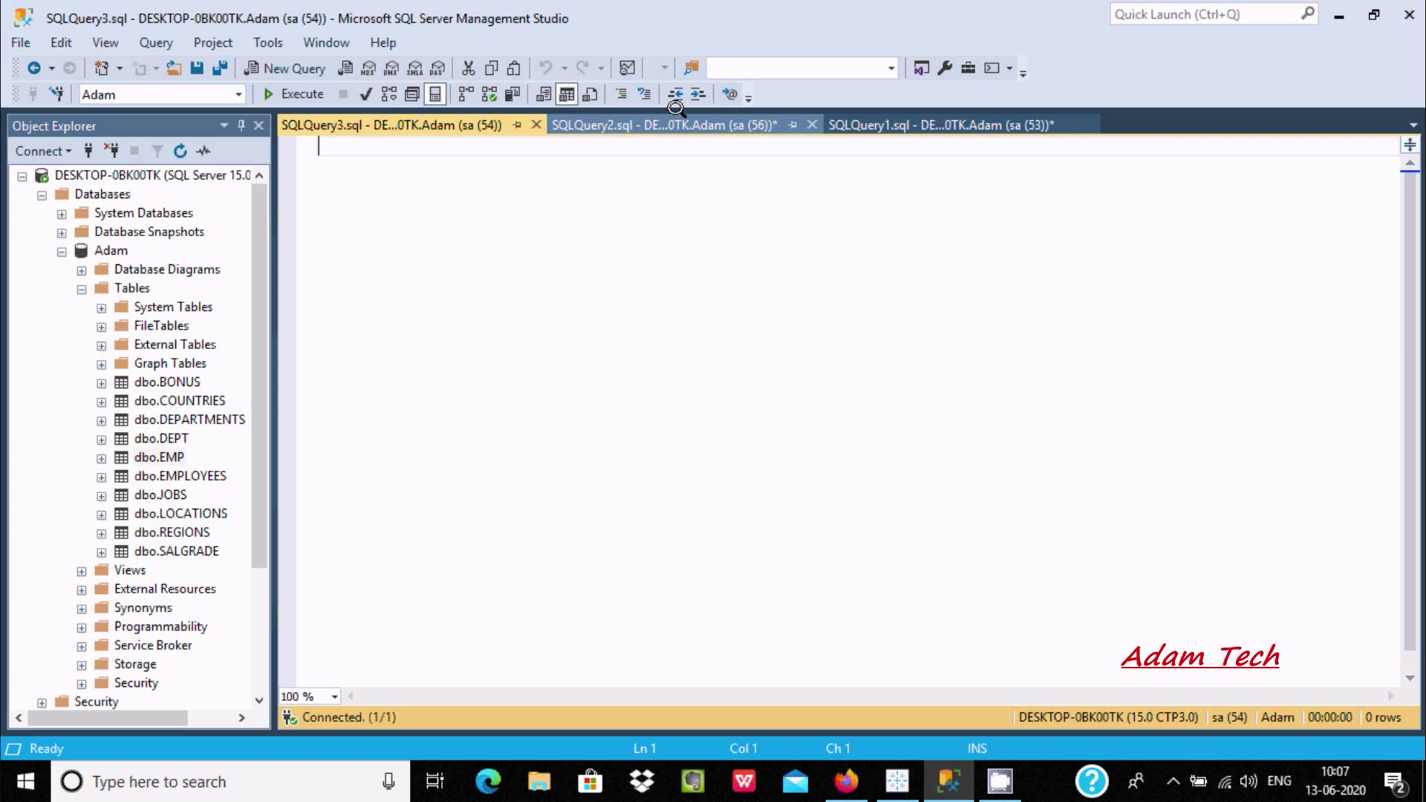
left_click(870, 123)
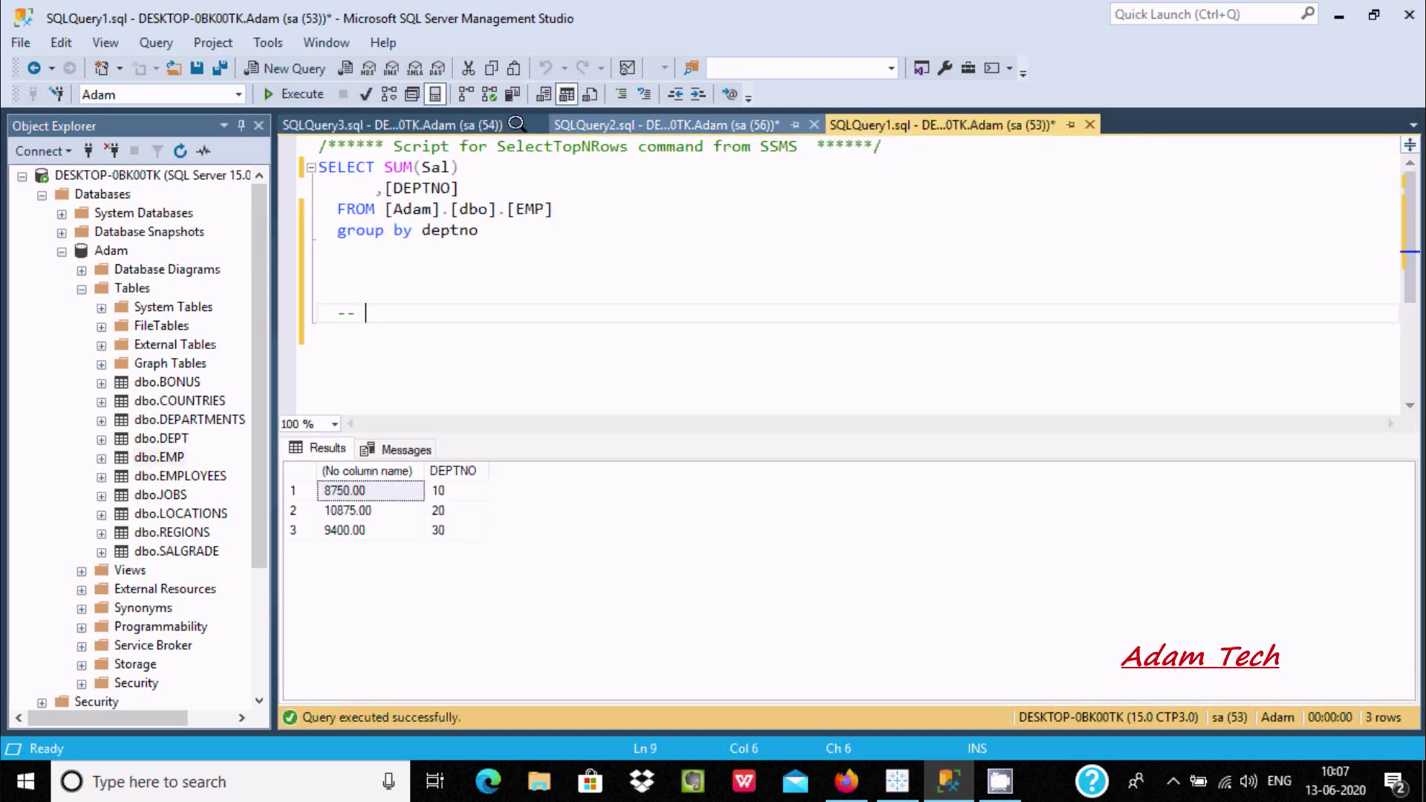
left_click(596, 122)
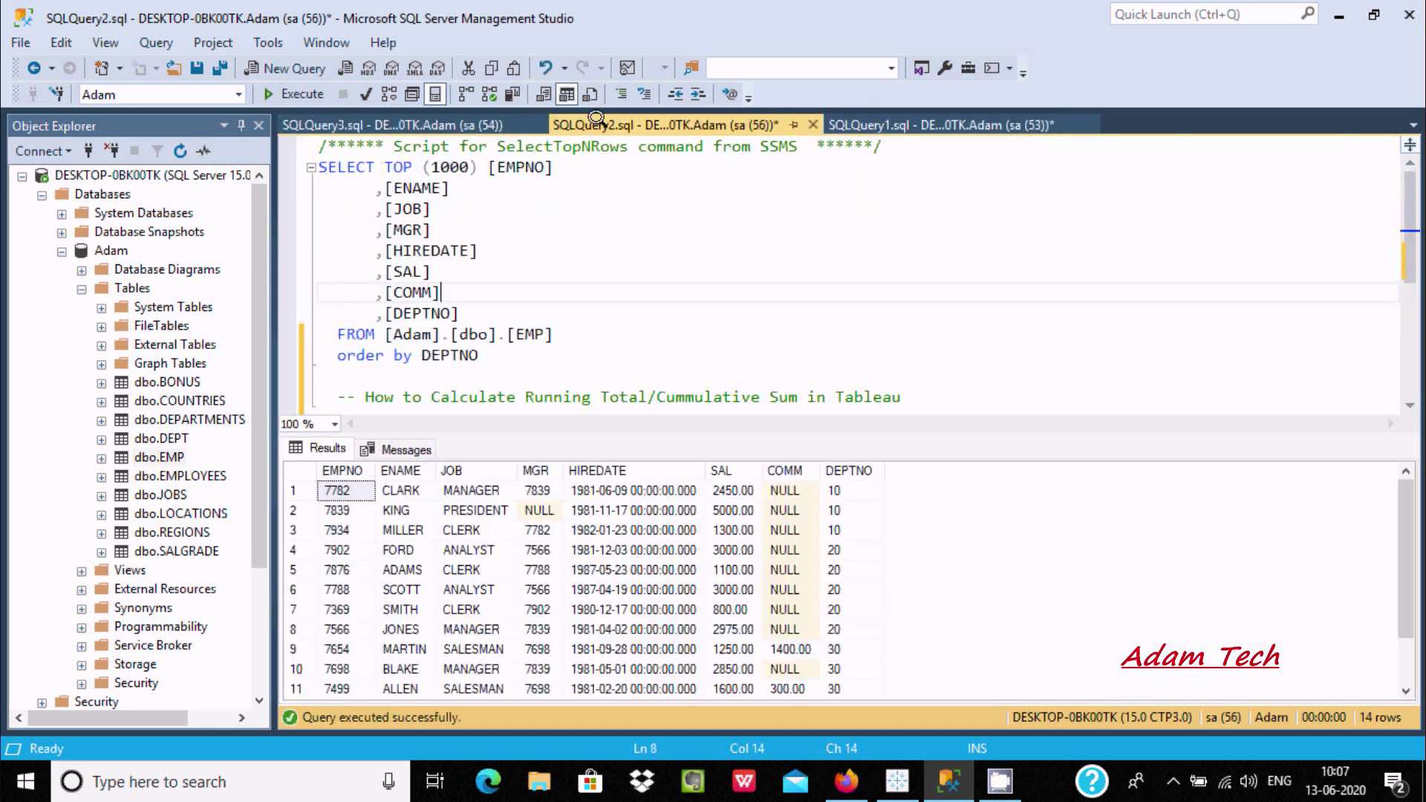
left_click(297, 93)
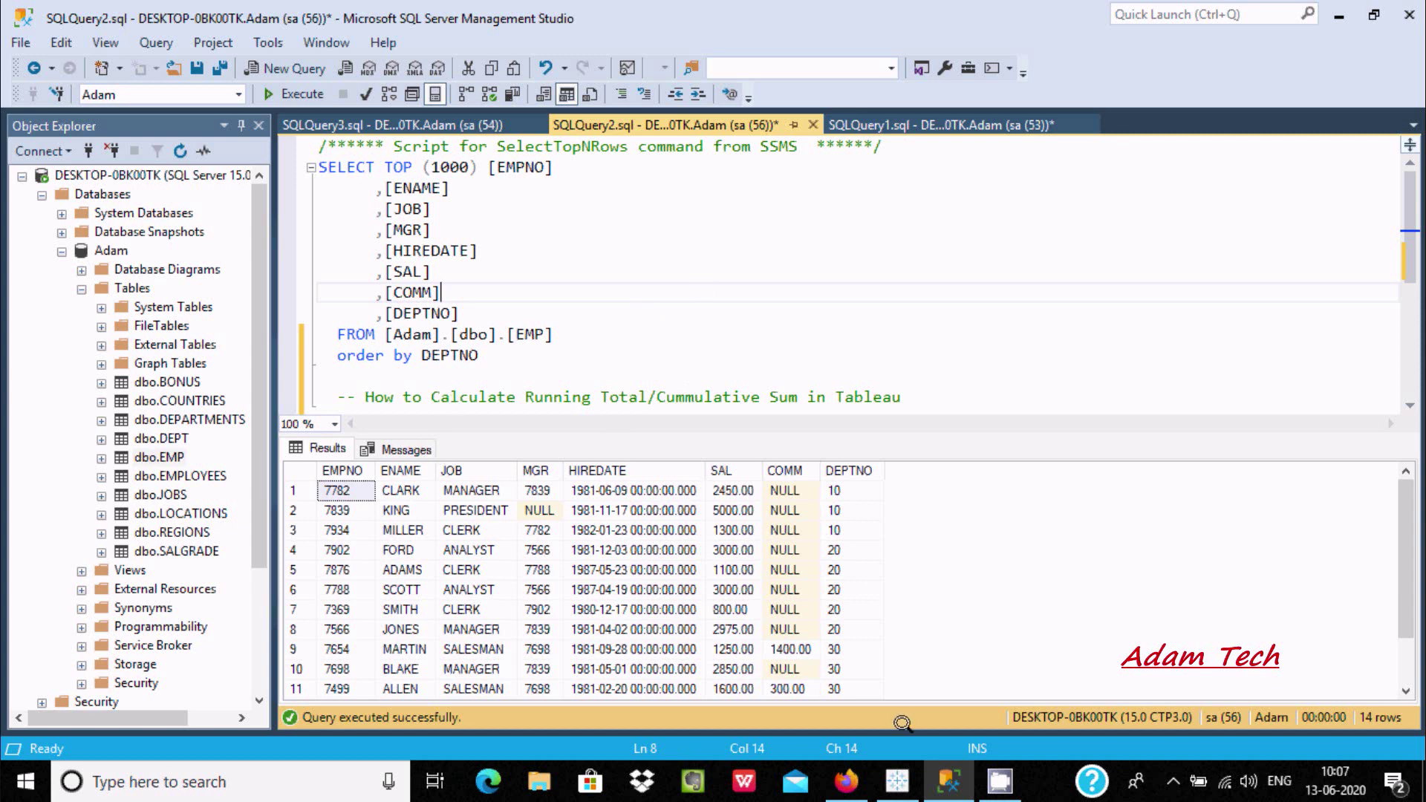
Step: Build Sheet 1's EMP text table: ENAME, JOB, YEAR(HIREDATE) with COMM, DEPTNO, EMPNO, MGR, SAL
left_click(897, 781)
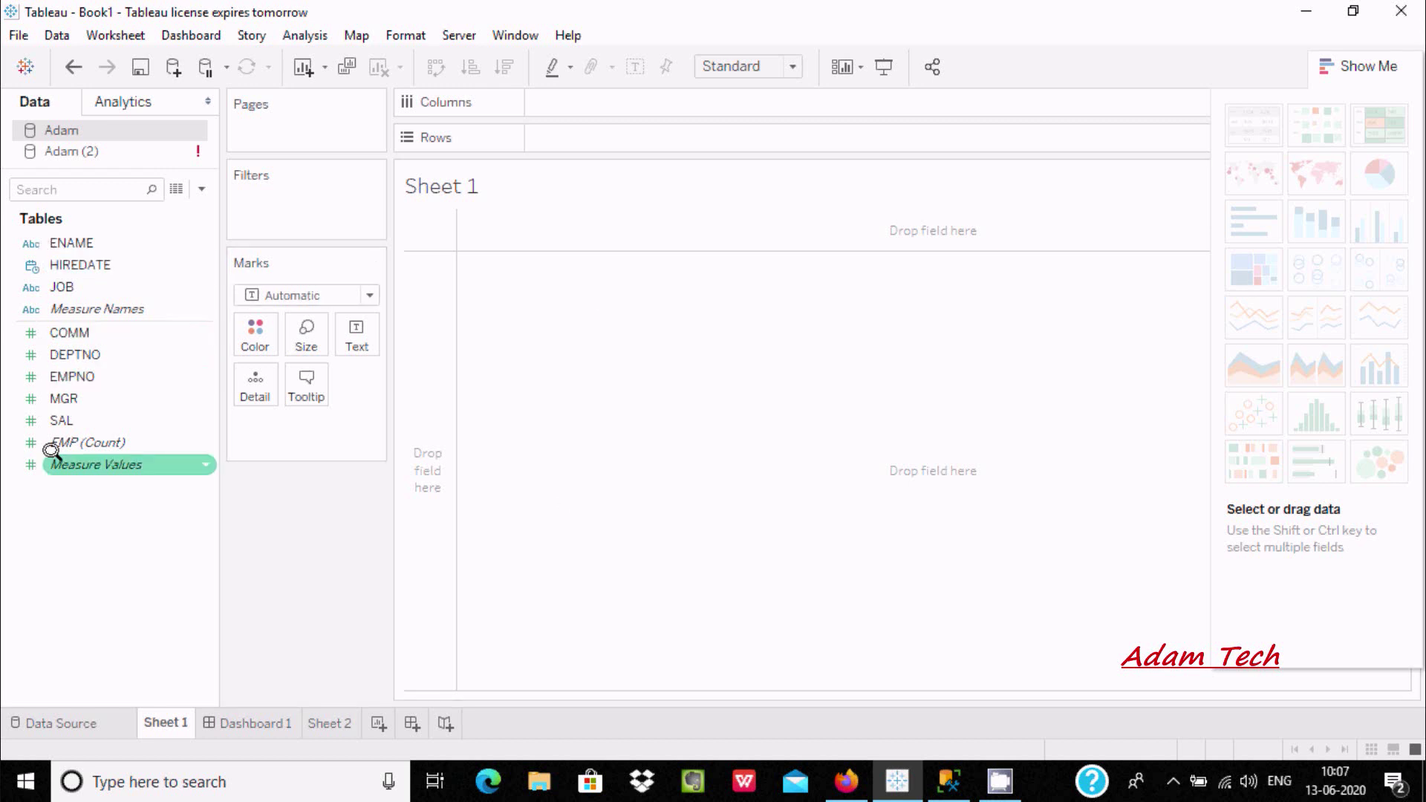
left_click(57, 419)
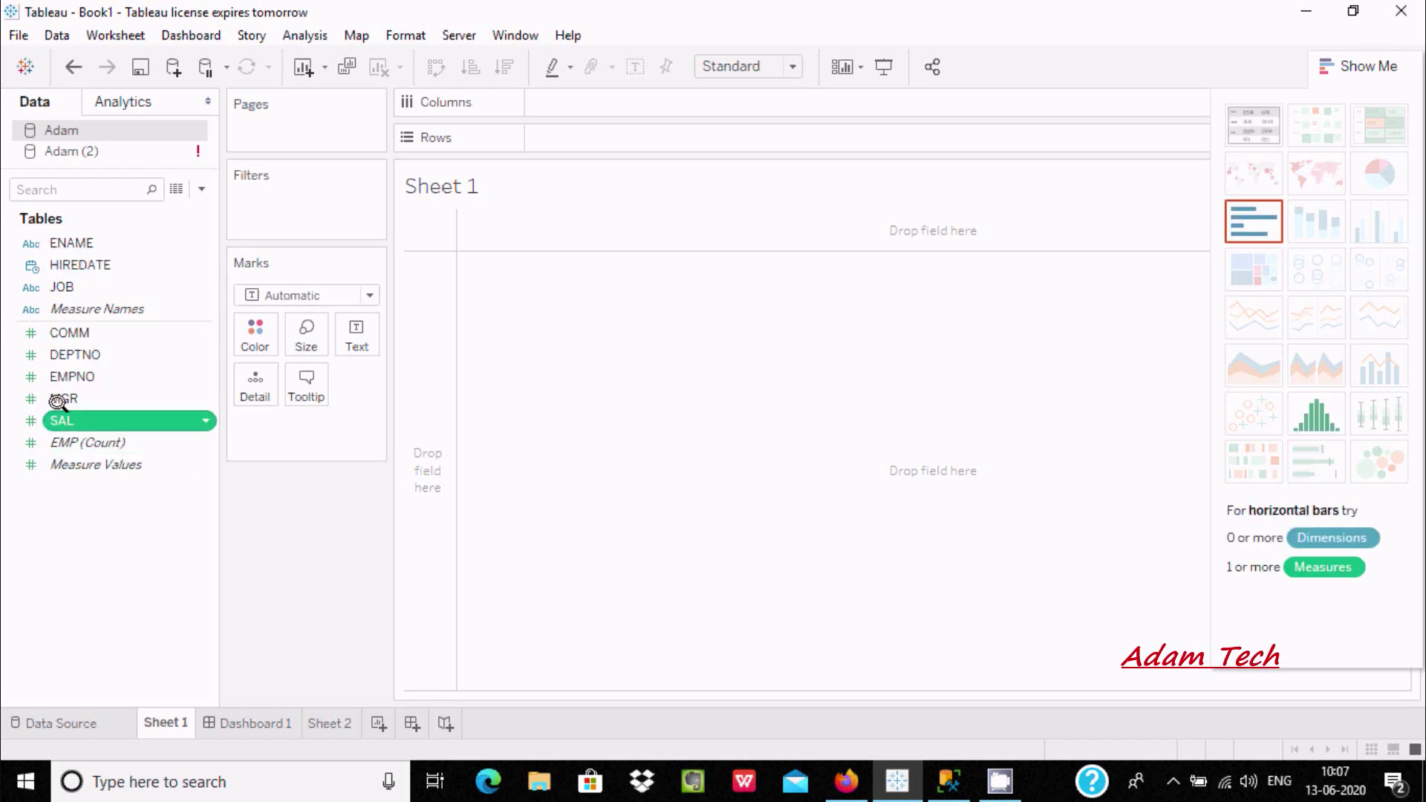
mouse_move(56, 402)
left_mouse_down()
mouse_move(64, 242)
mouse_move(565, 302)
left_mouse_up()
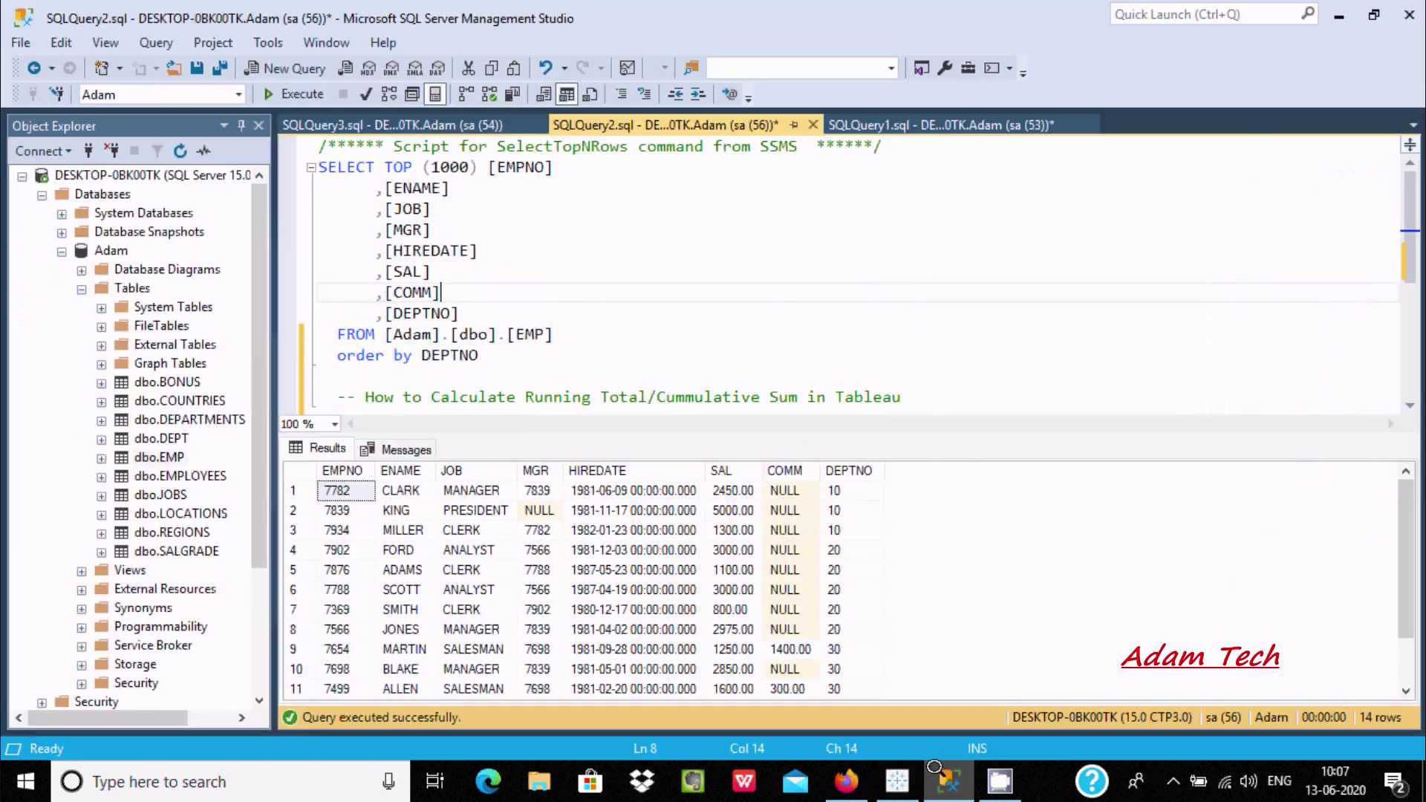
left_click(948, 781)
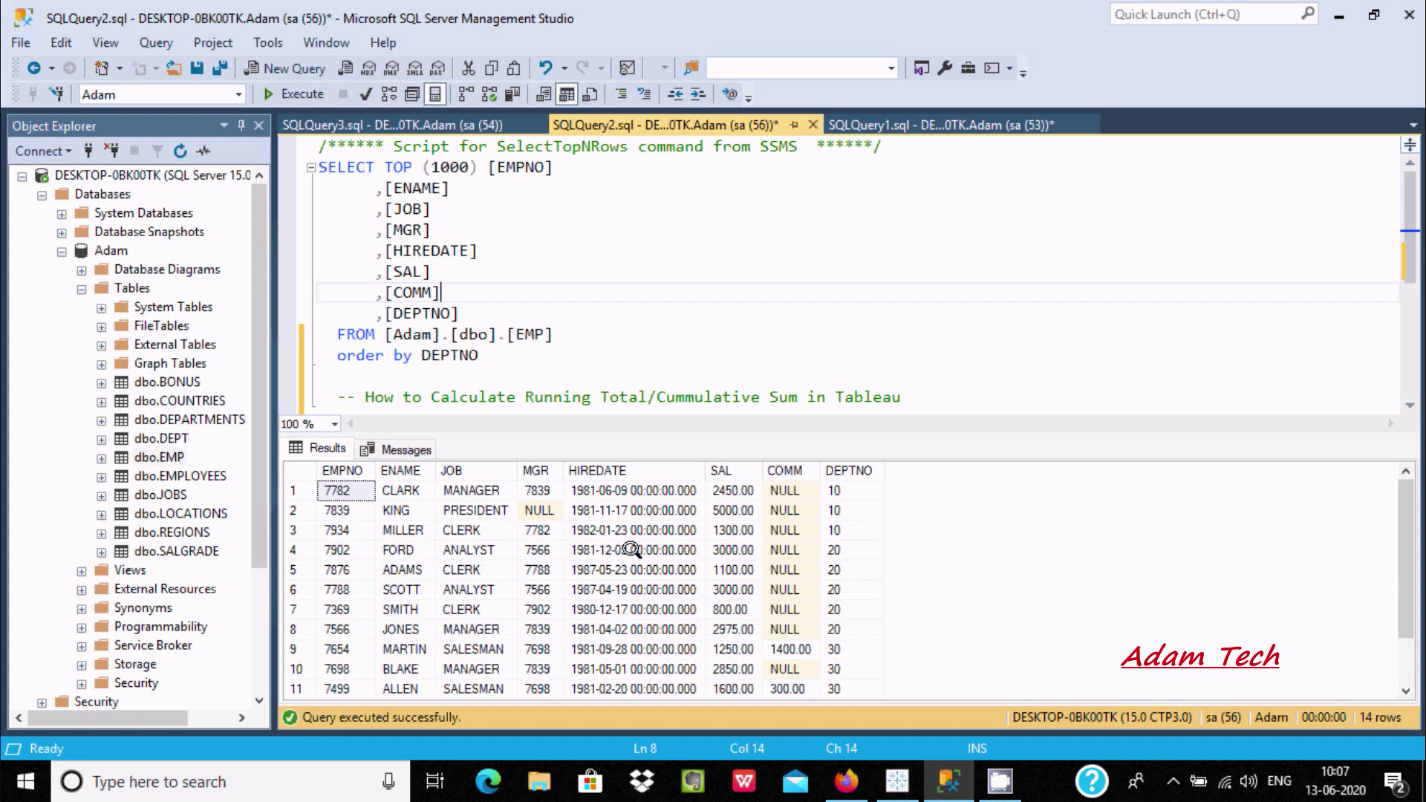
left_click(897, 780)
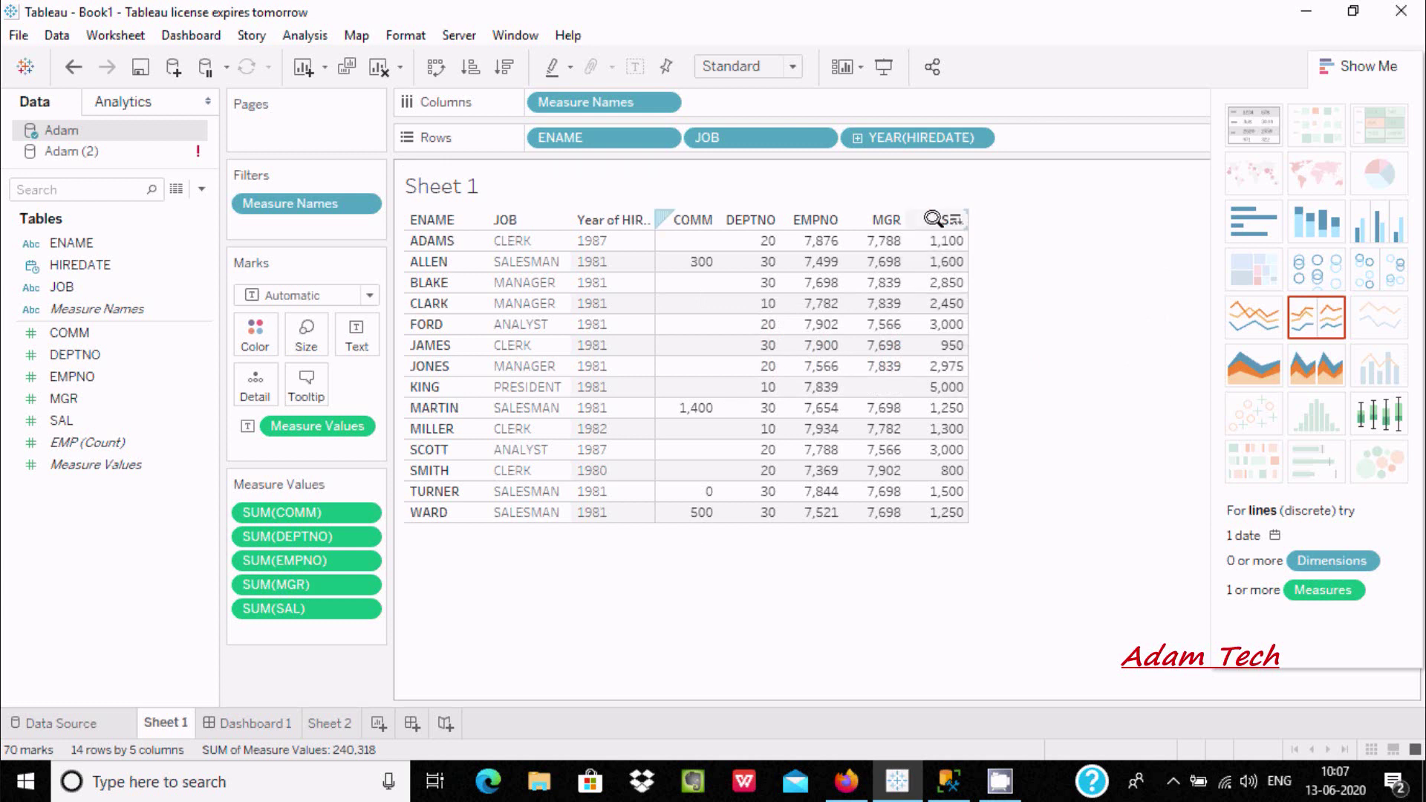
mouse_move(949, 241)
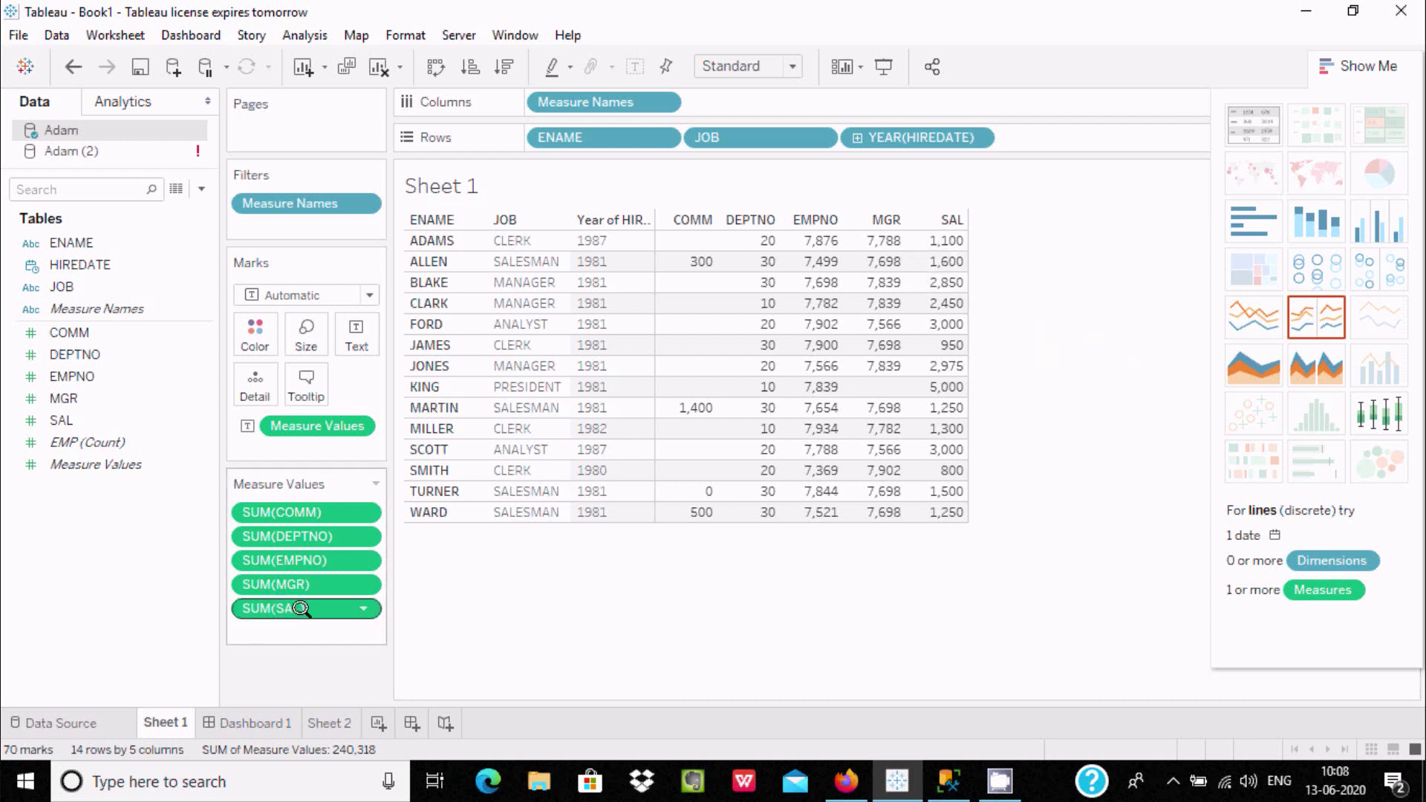
Step: Make the SUM(SAL) column a Running Total quick table calculation, accumulating to 29,025
left_click(355, 601)
mouse_move(286, 742)
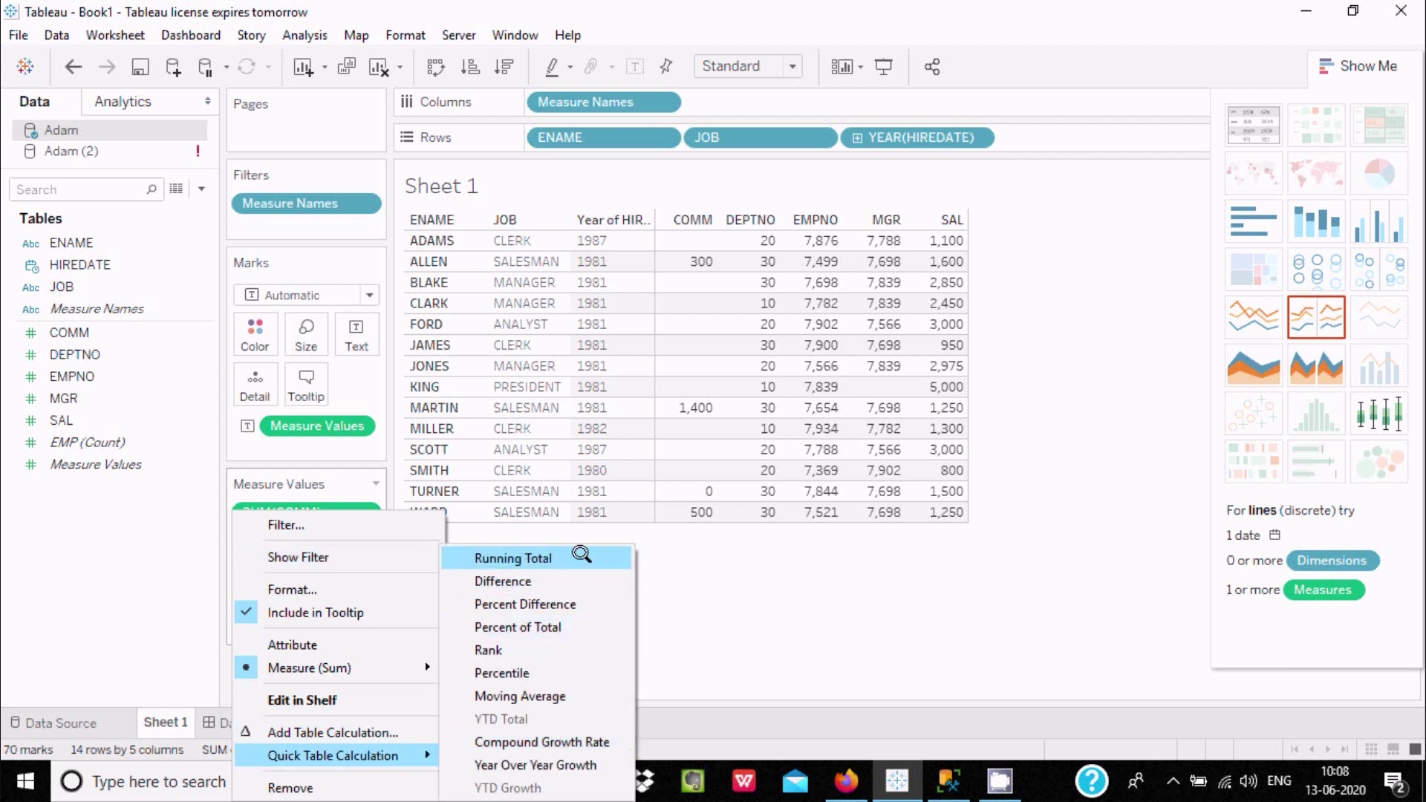
left_click(513, 557)
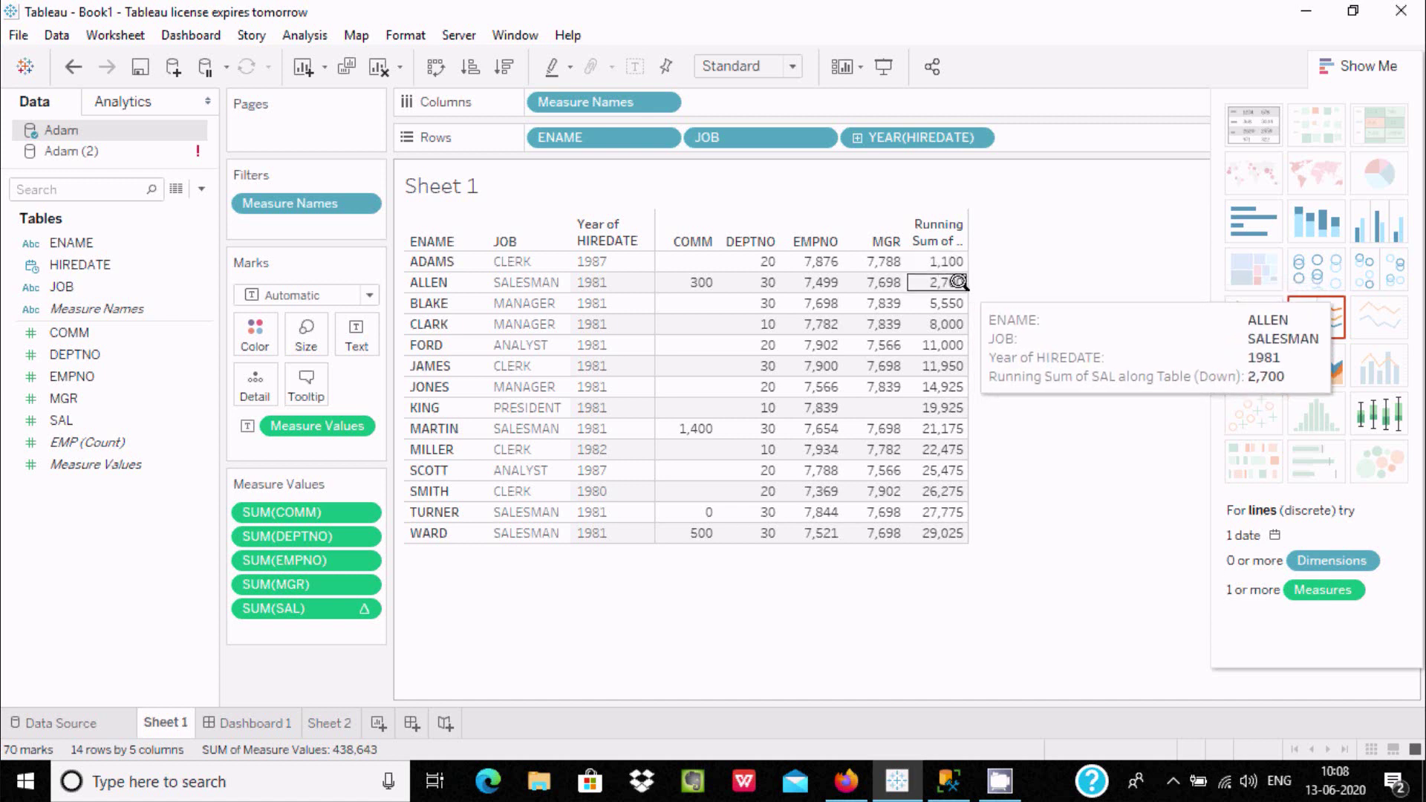
mouse_move(942, 529)
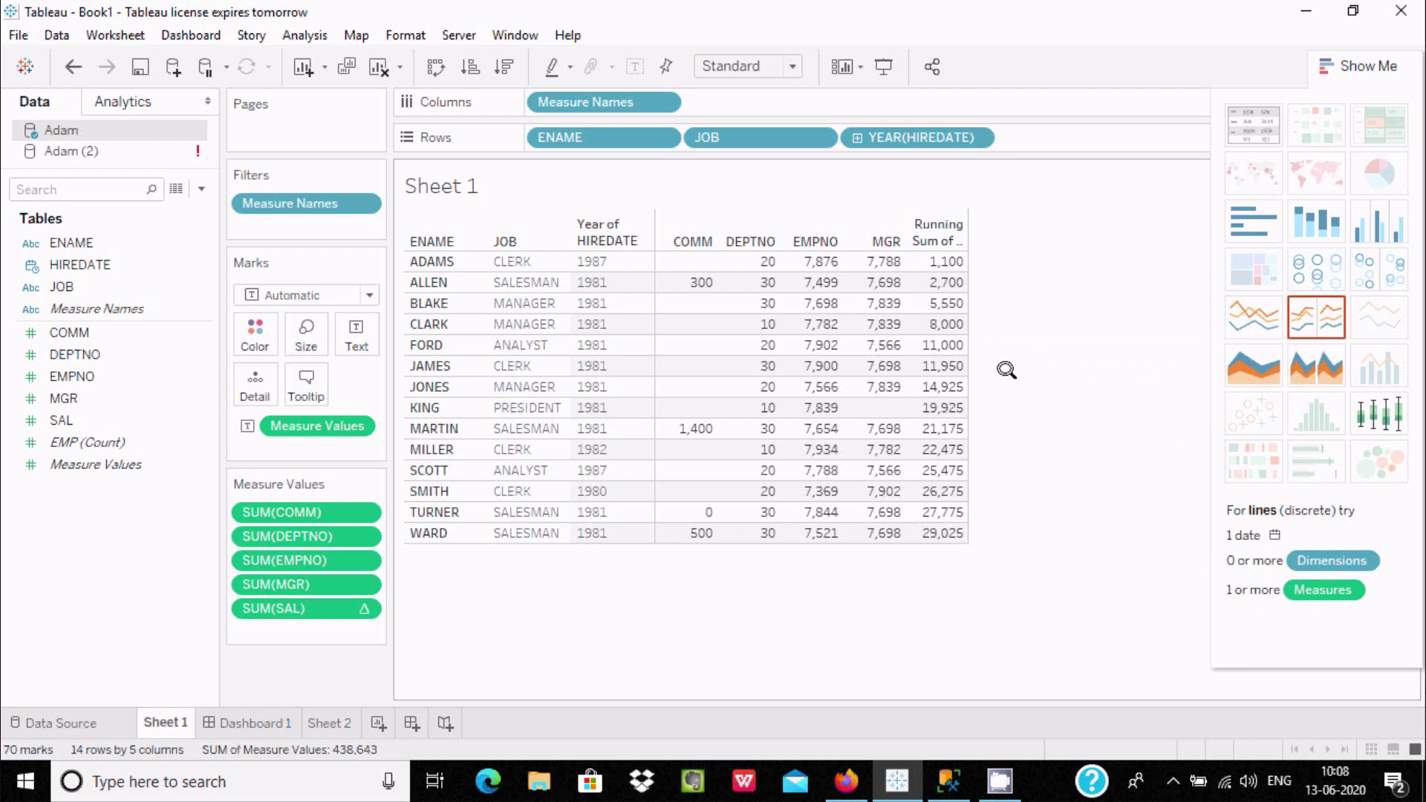
Step: On Sheet 2, create a DEPTNO (group) field from DEPTNO
left_click(323, 720)
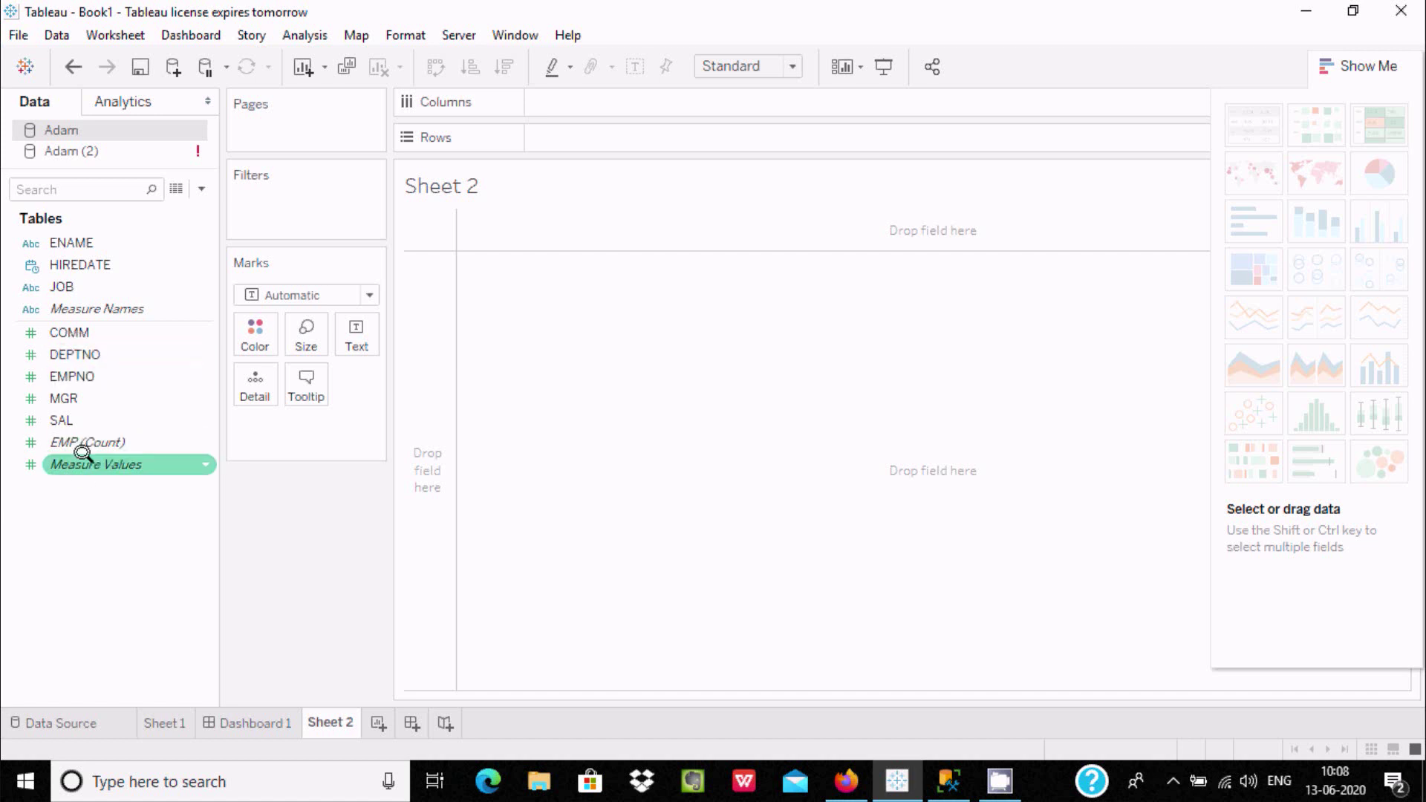
right_click(69, 347)
mouse_move(112, 471)
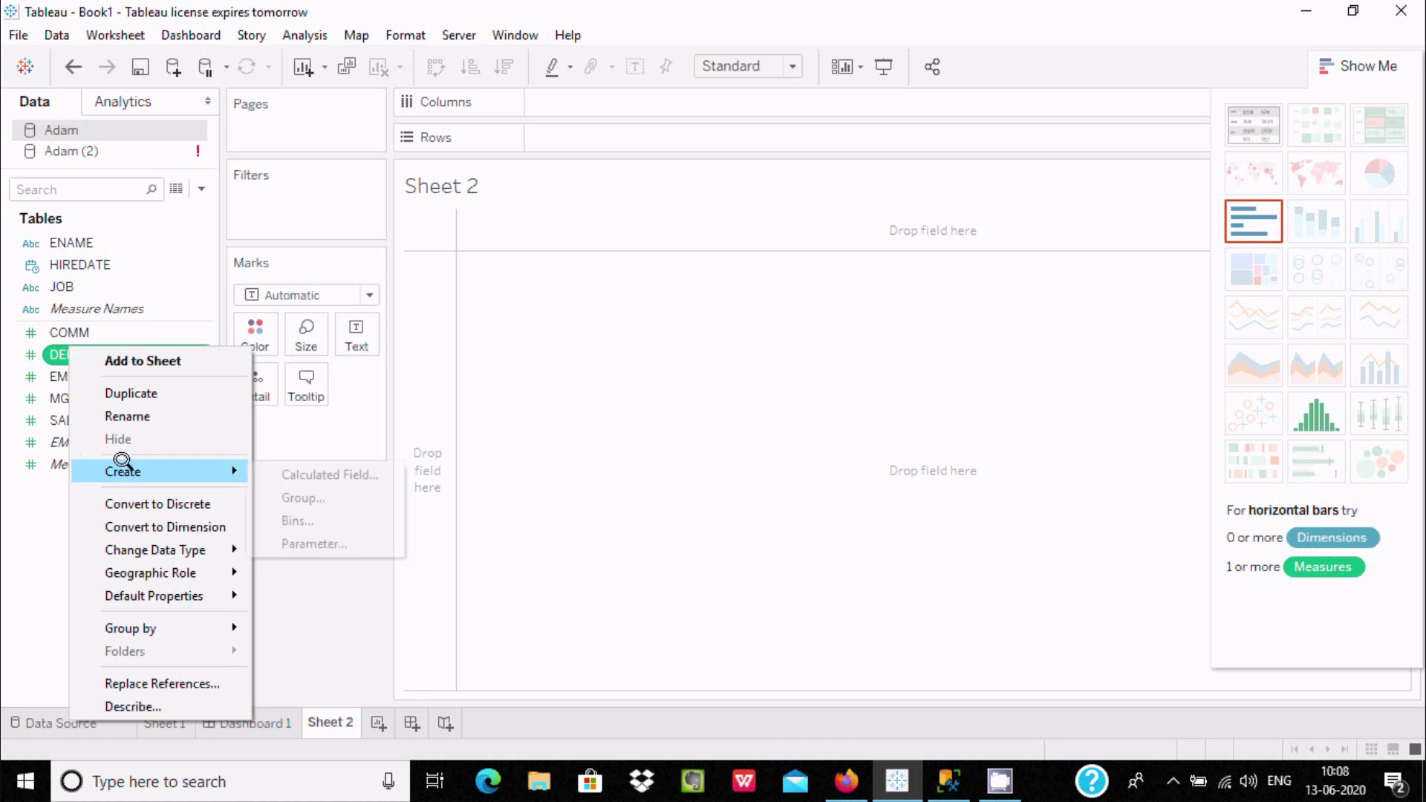
left_click(292, 492)
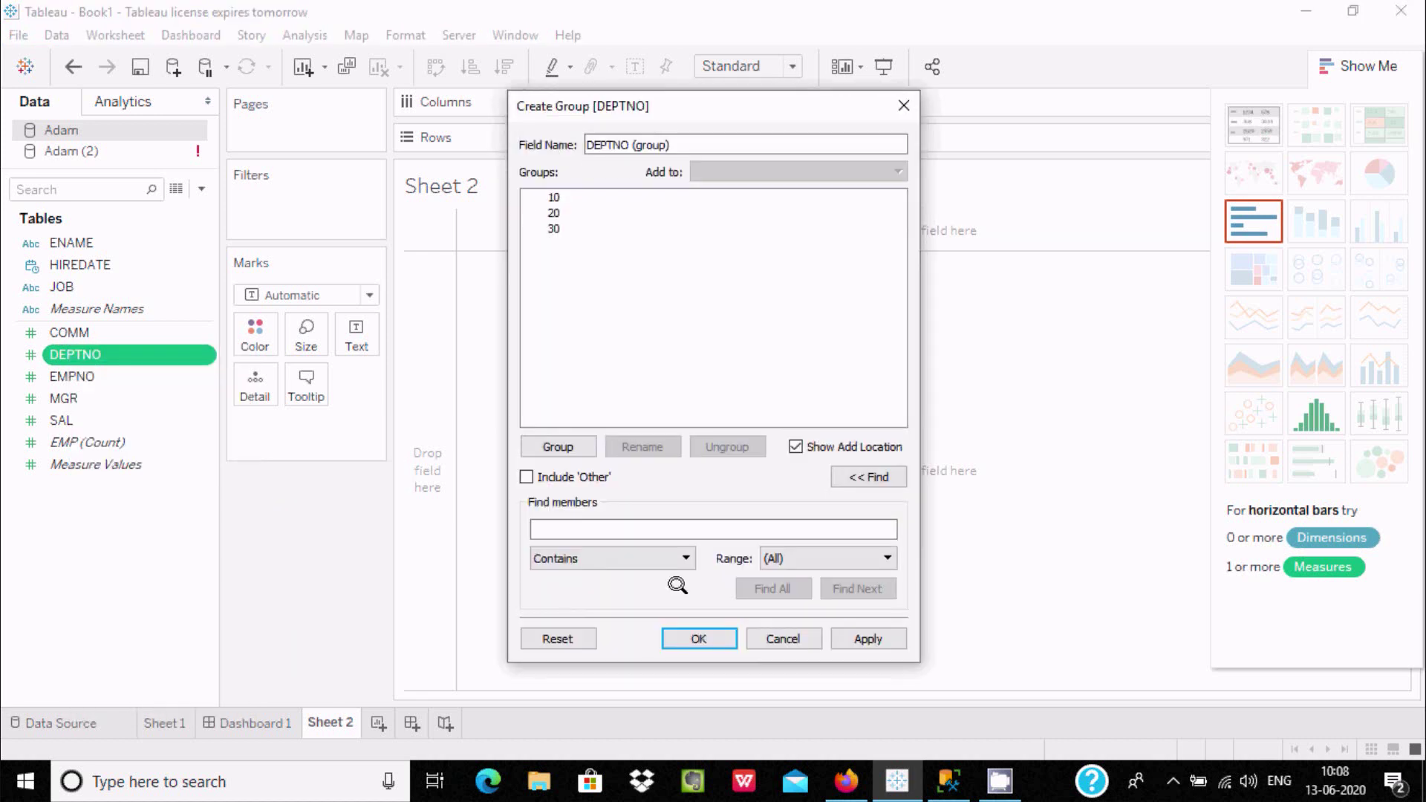
left_click(697, 637)
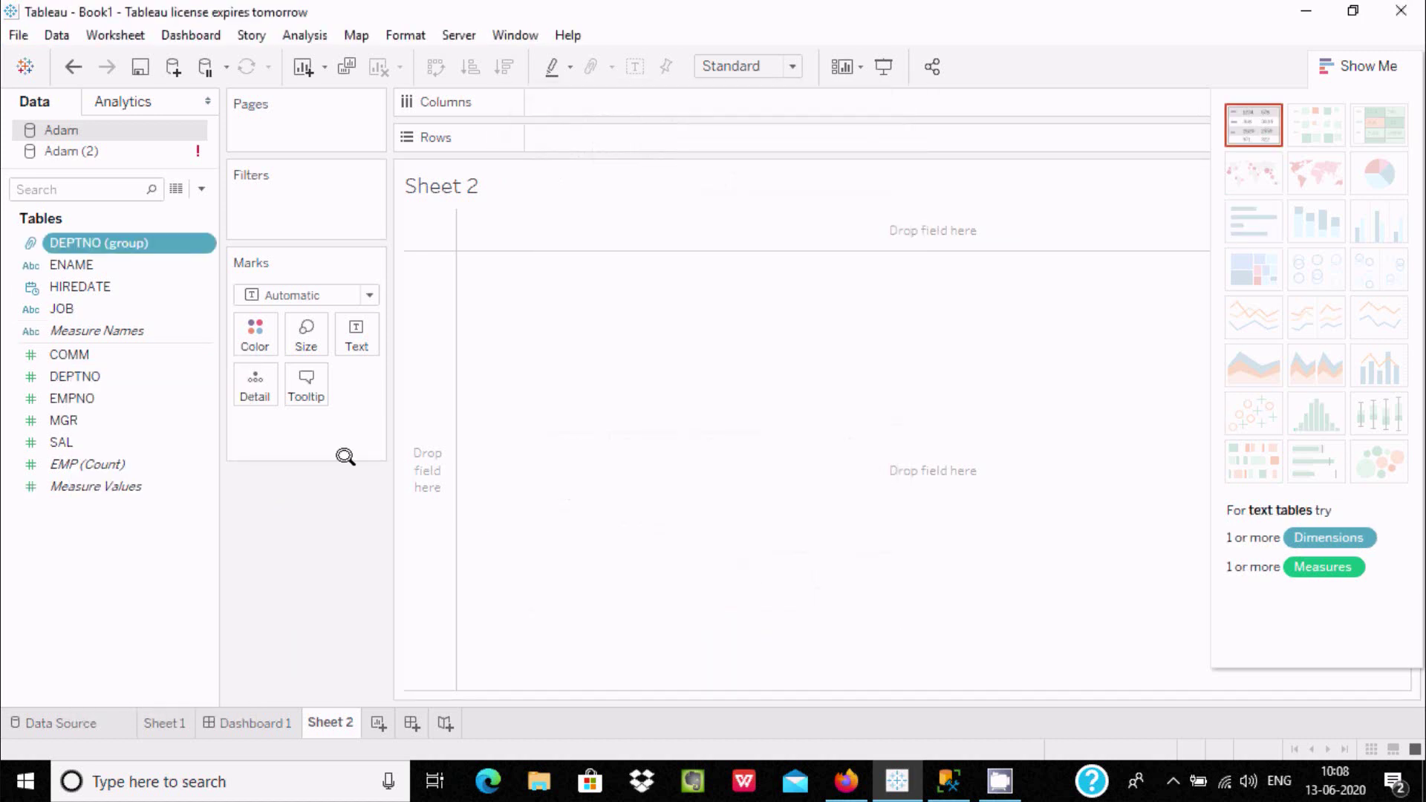
Step: Build a text table from SAL, MGR, EMPNO, COMM, JOB, HIREDATE and ENAME
left_click(56, 436)
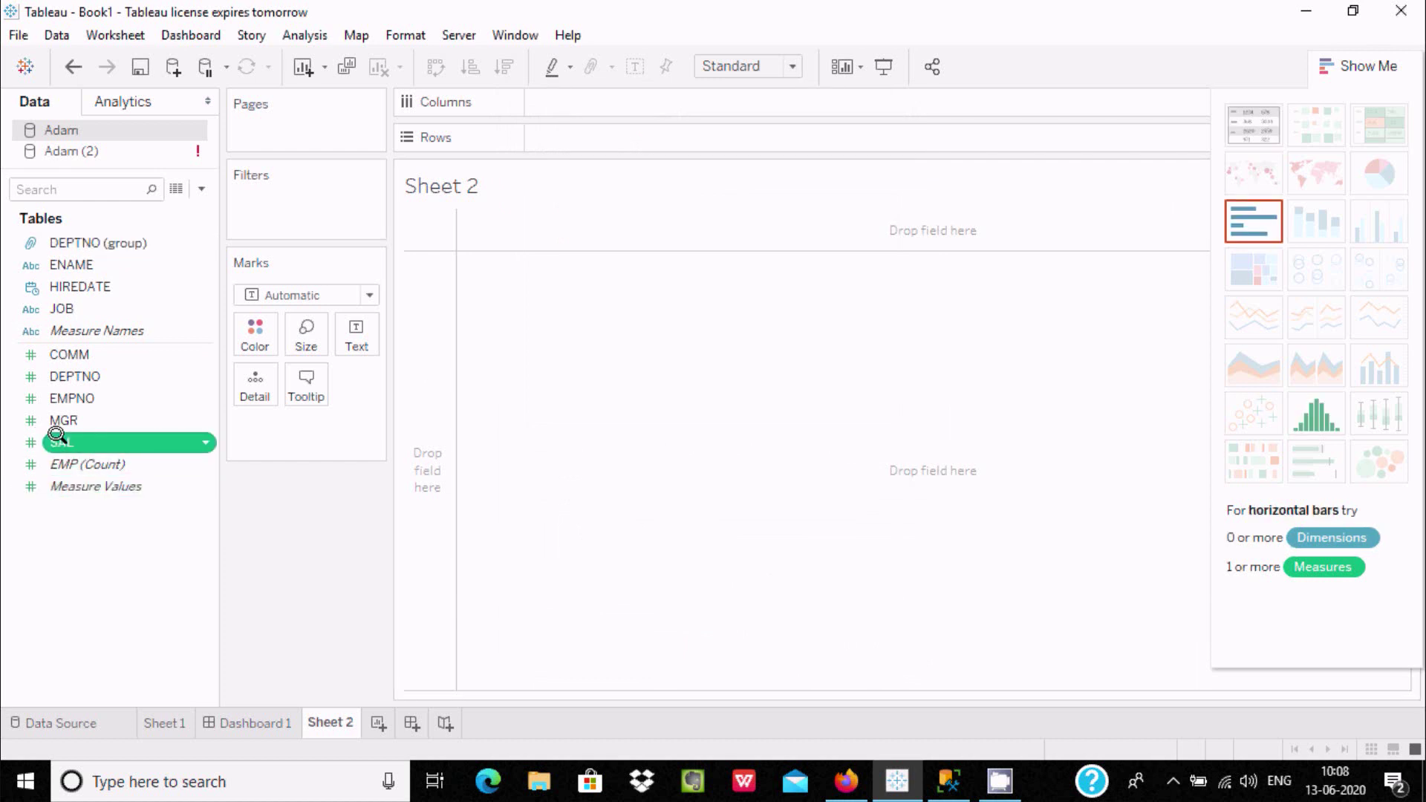
left_click(64, 420, "ctrl")
left_click(67, 398, "ctrl")
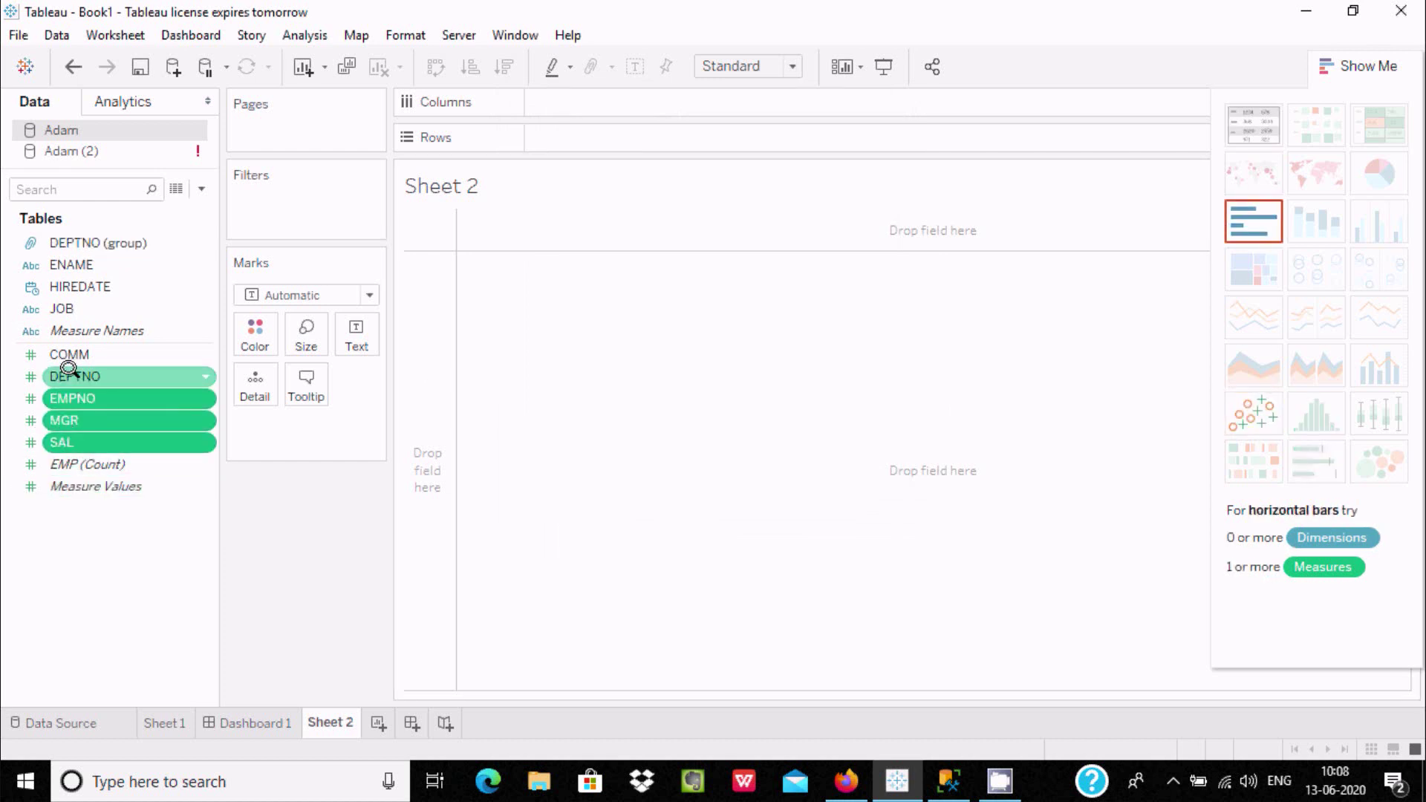
left_click(67, 354, "ctrl")
left_click(67, 309, "ctrl")
left_click(70, 285, "ctrl")
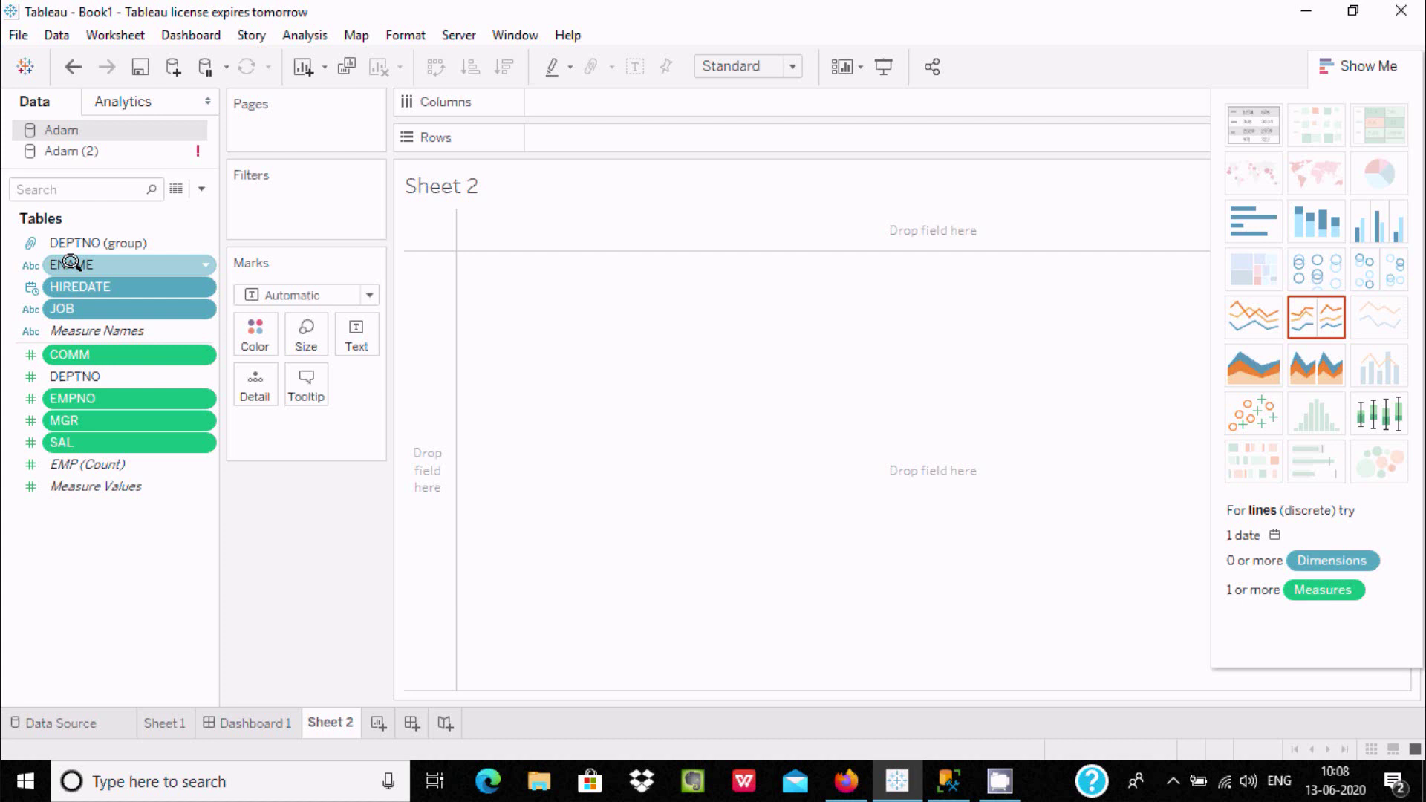
left_click(60, 265, "ctrl")
left_click(50, 240, "ctrl")
left_click_drag(49, 237, 542, 286)
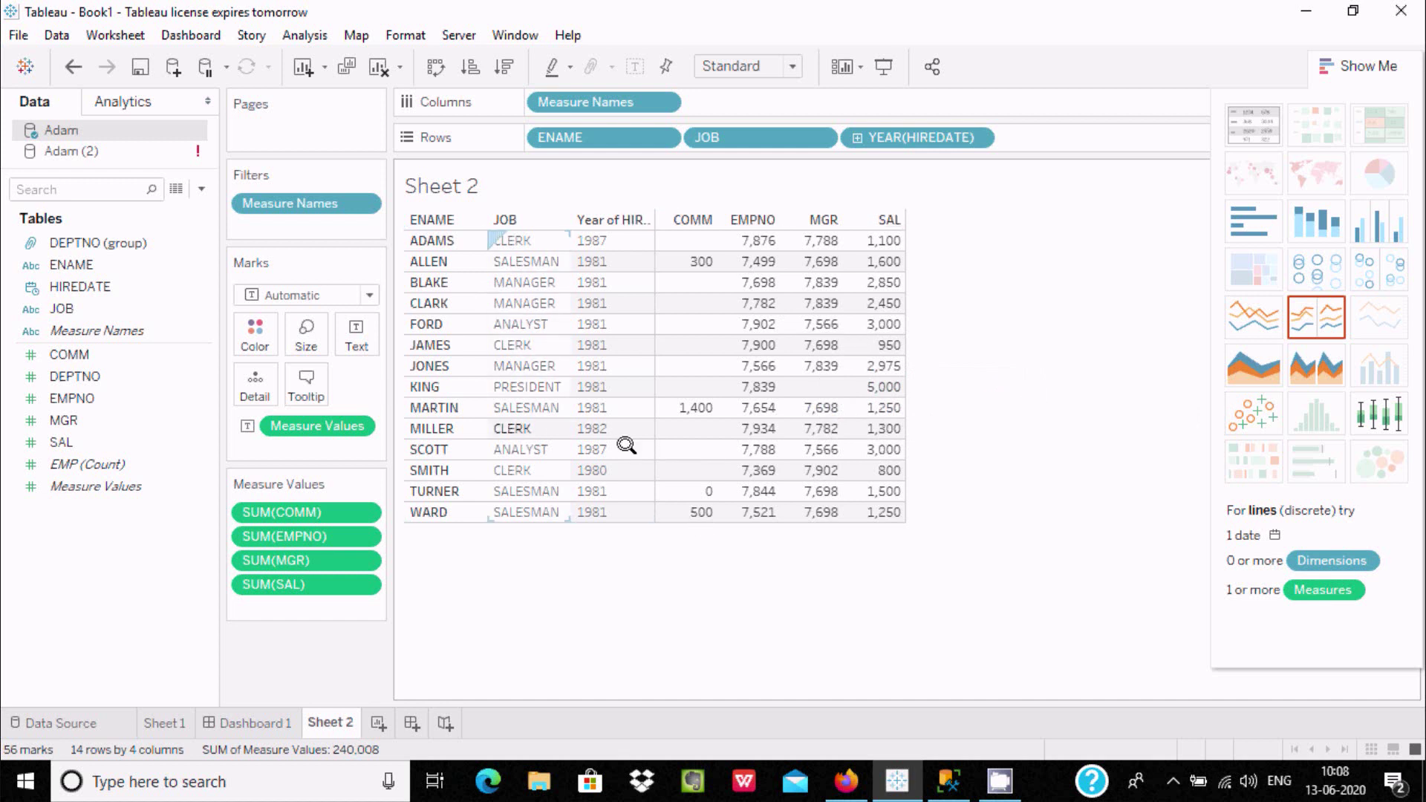
Step: Clear Sheet 2 and rebuild it as SUM(SAL) by DEPTNO (group) and ENAME
left_click(375, 67)
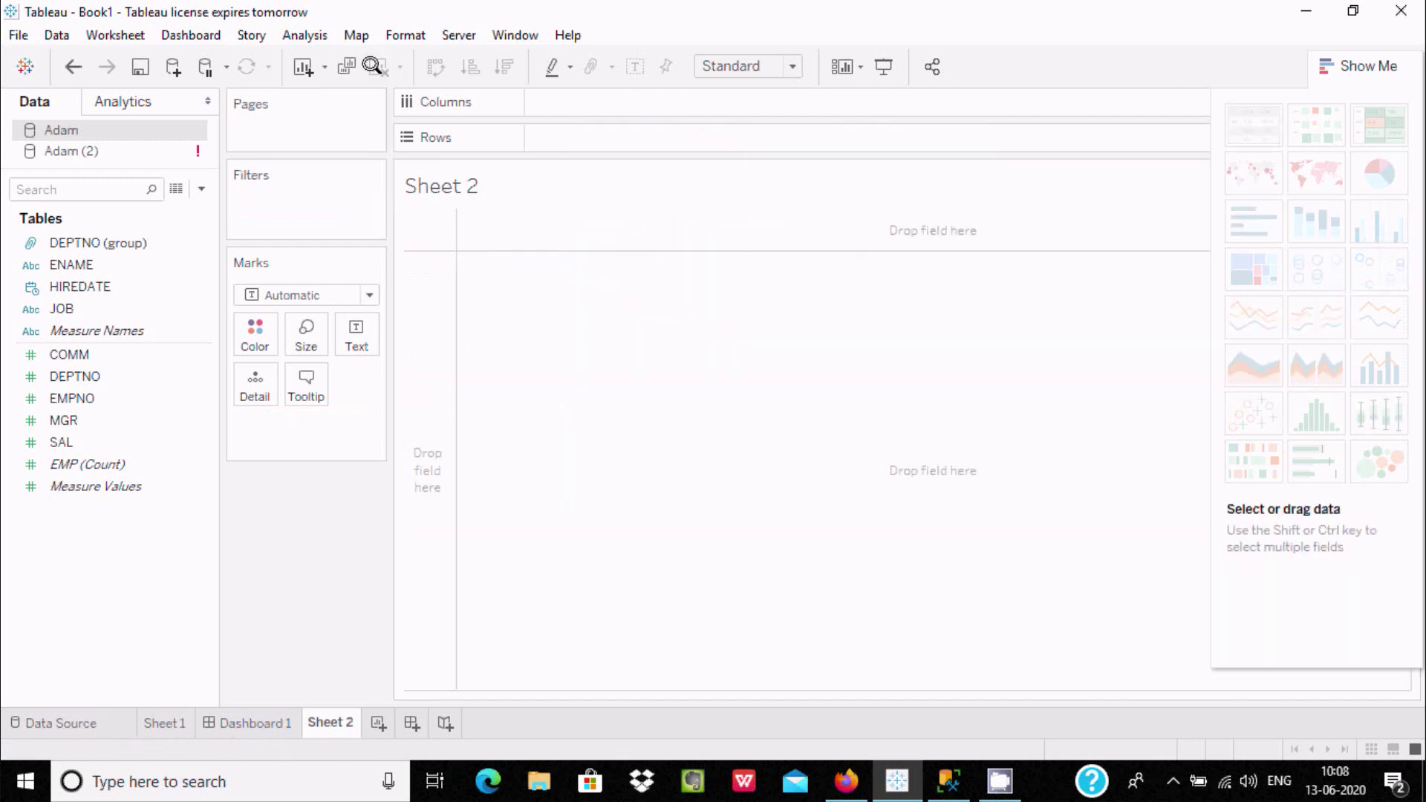
left_click(74, 442)
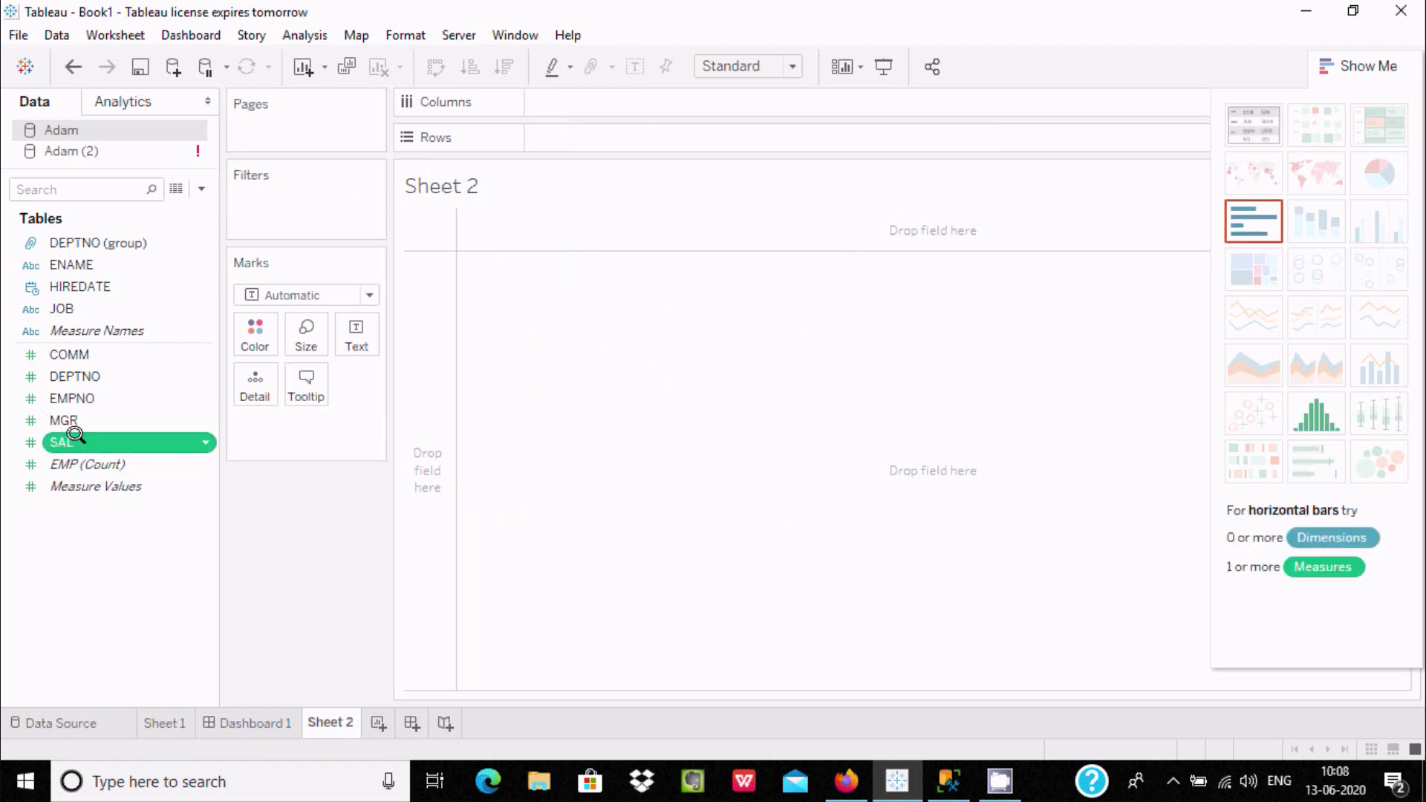
left_click(94, 241, "ctrl")
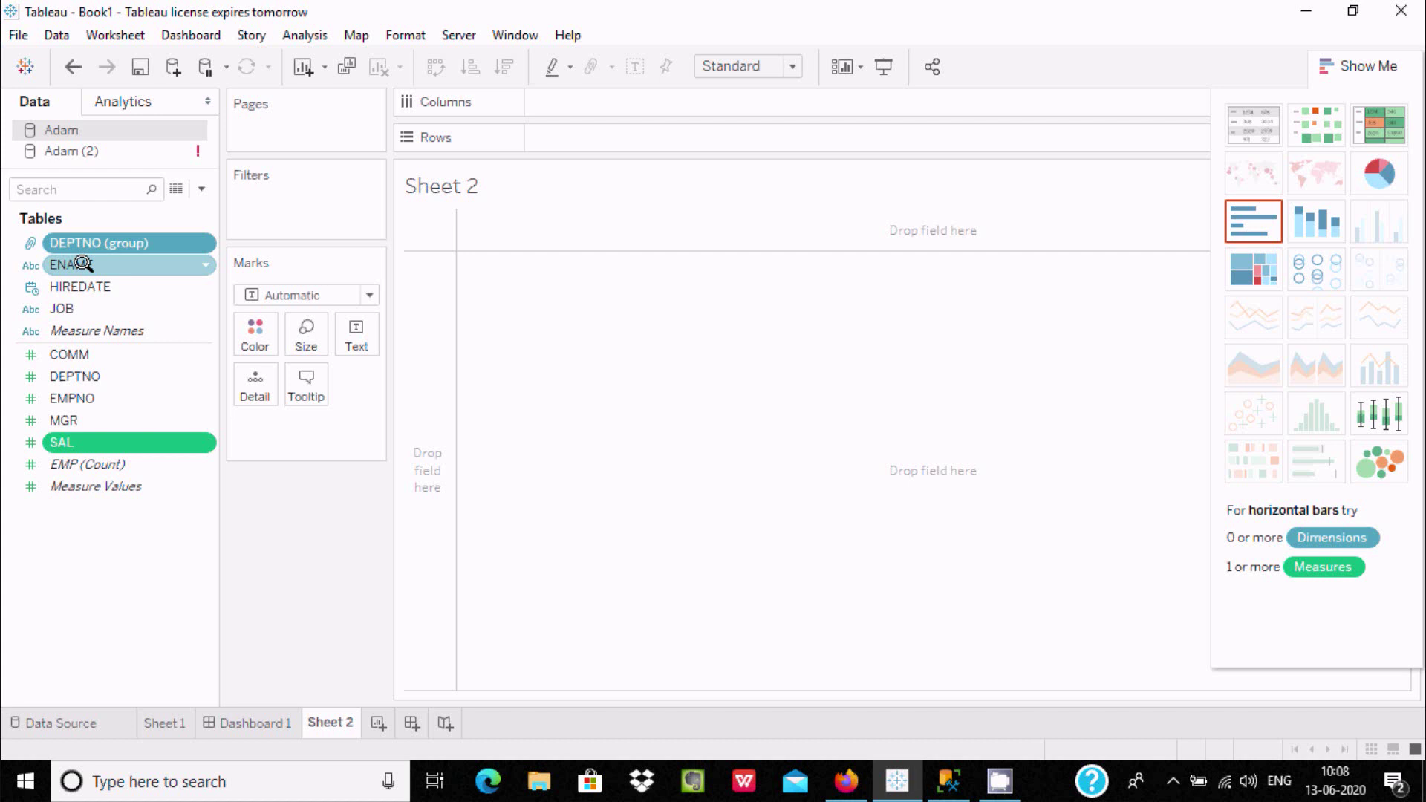
left_click(82, 263, "ctrl")
left_click_drag(70, 242, 516, 301)
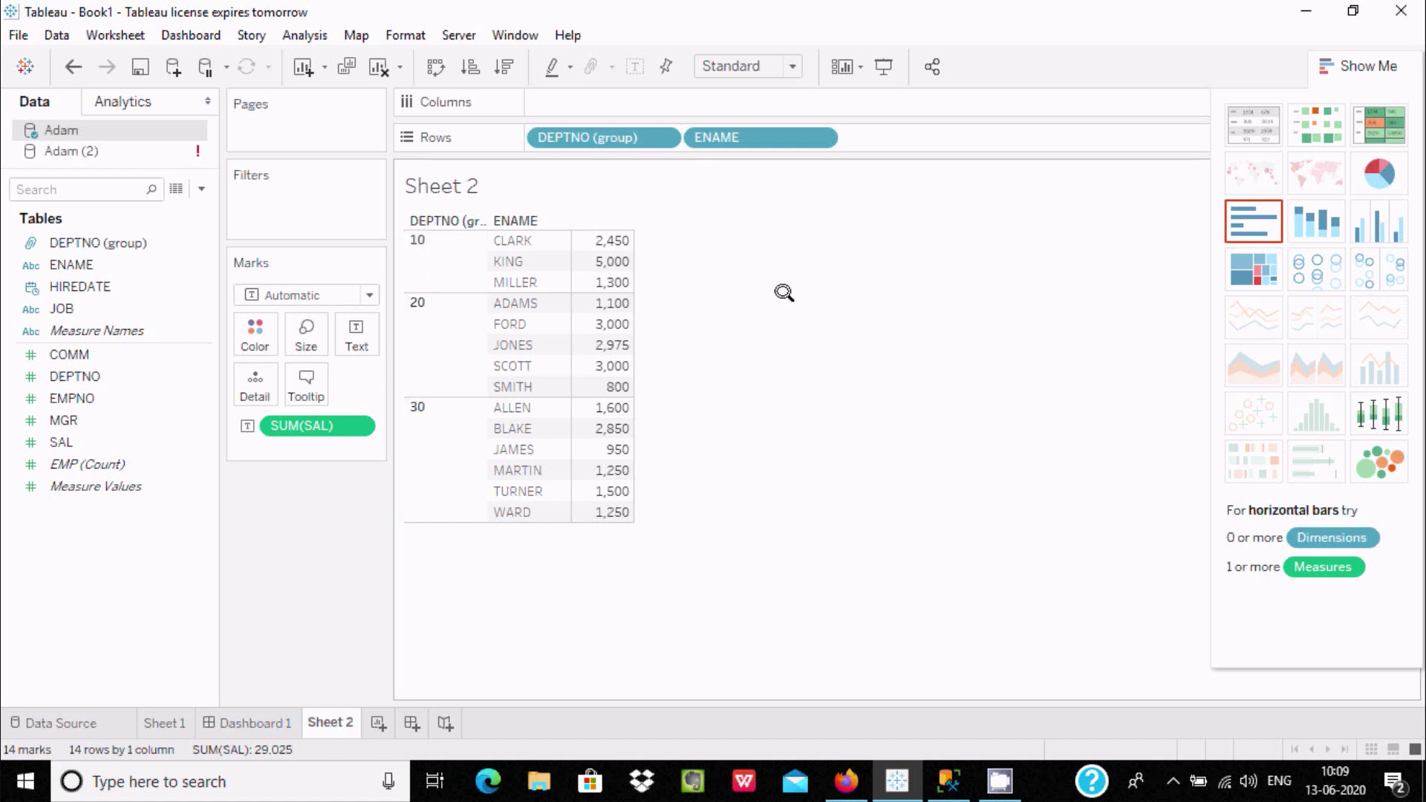
Step: Make Sheet 2's SUM(SAL) a Running Total reaching 29,025, then view Sheet 1
left_click(328, 426)
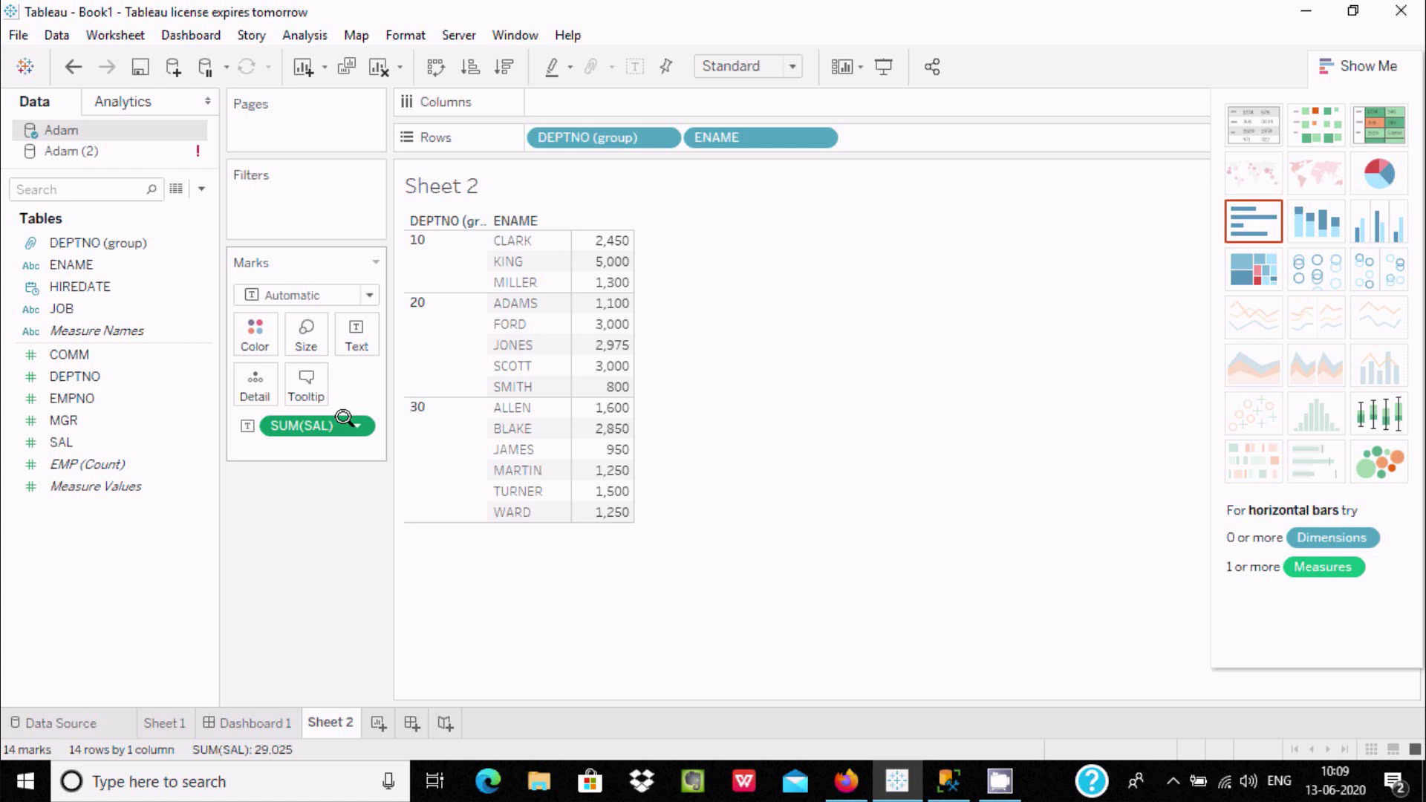
left_click(355, 422)
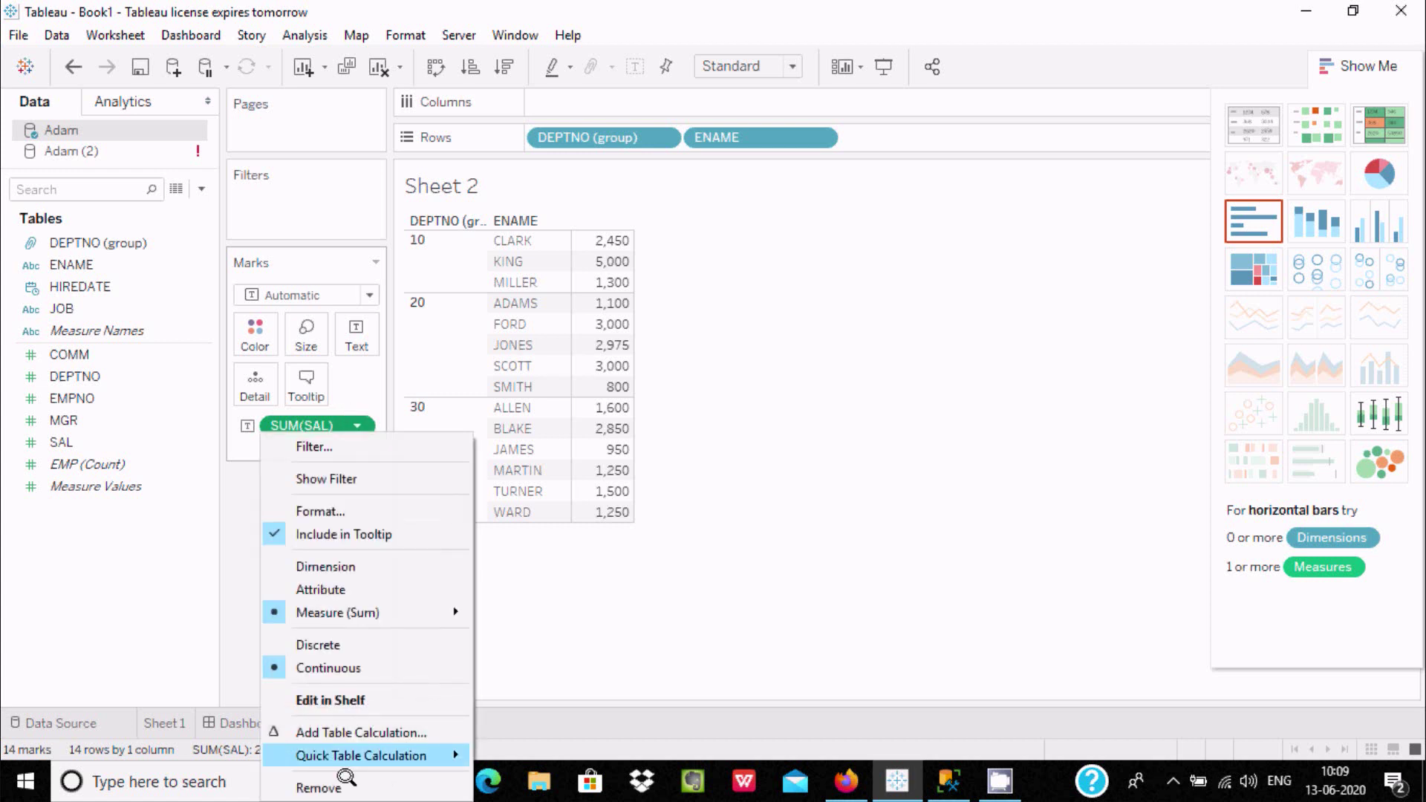
mouse_move(341, 748)
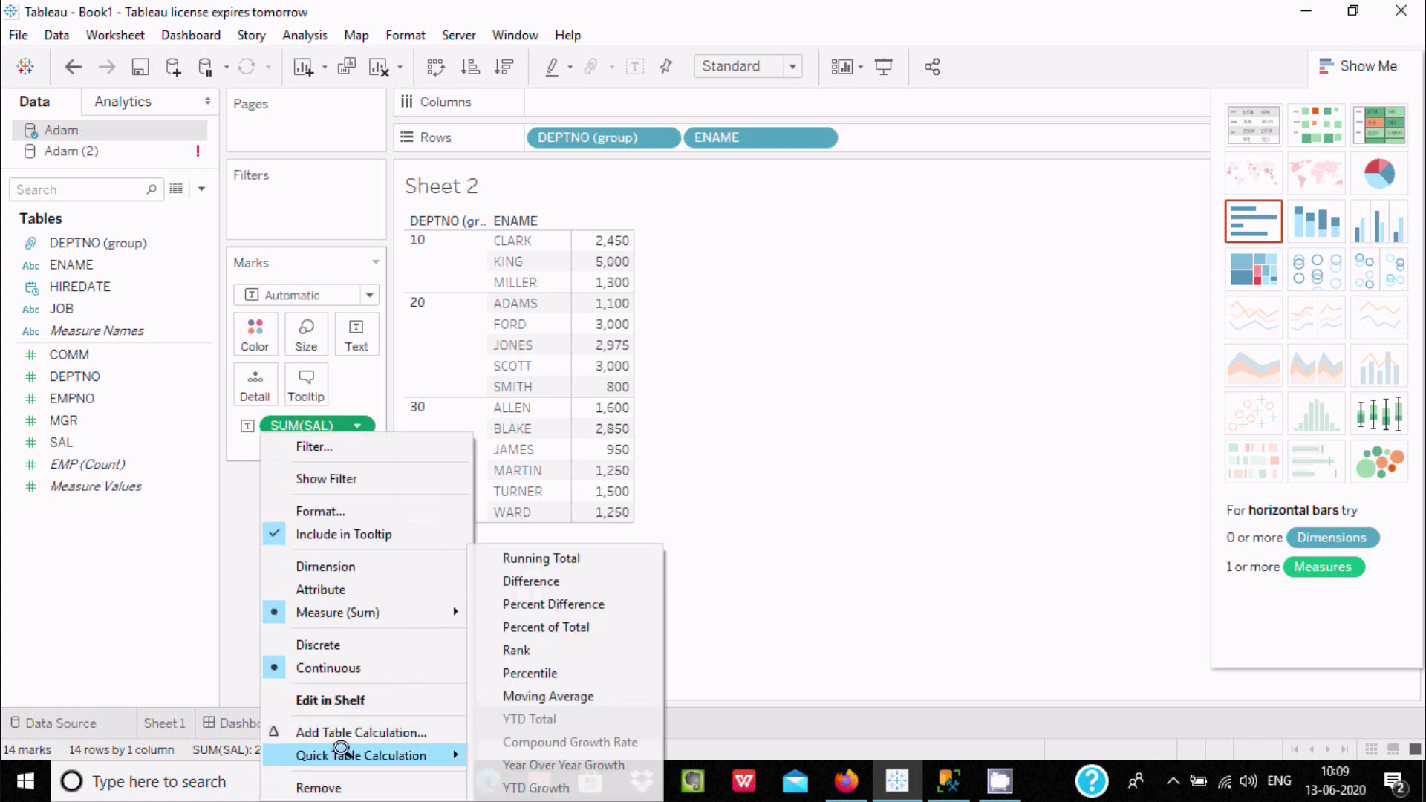
left_click(569, 554)
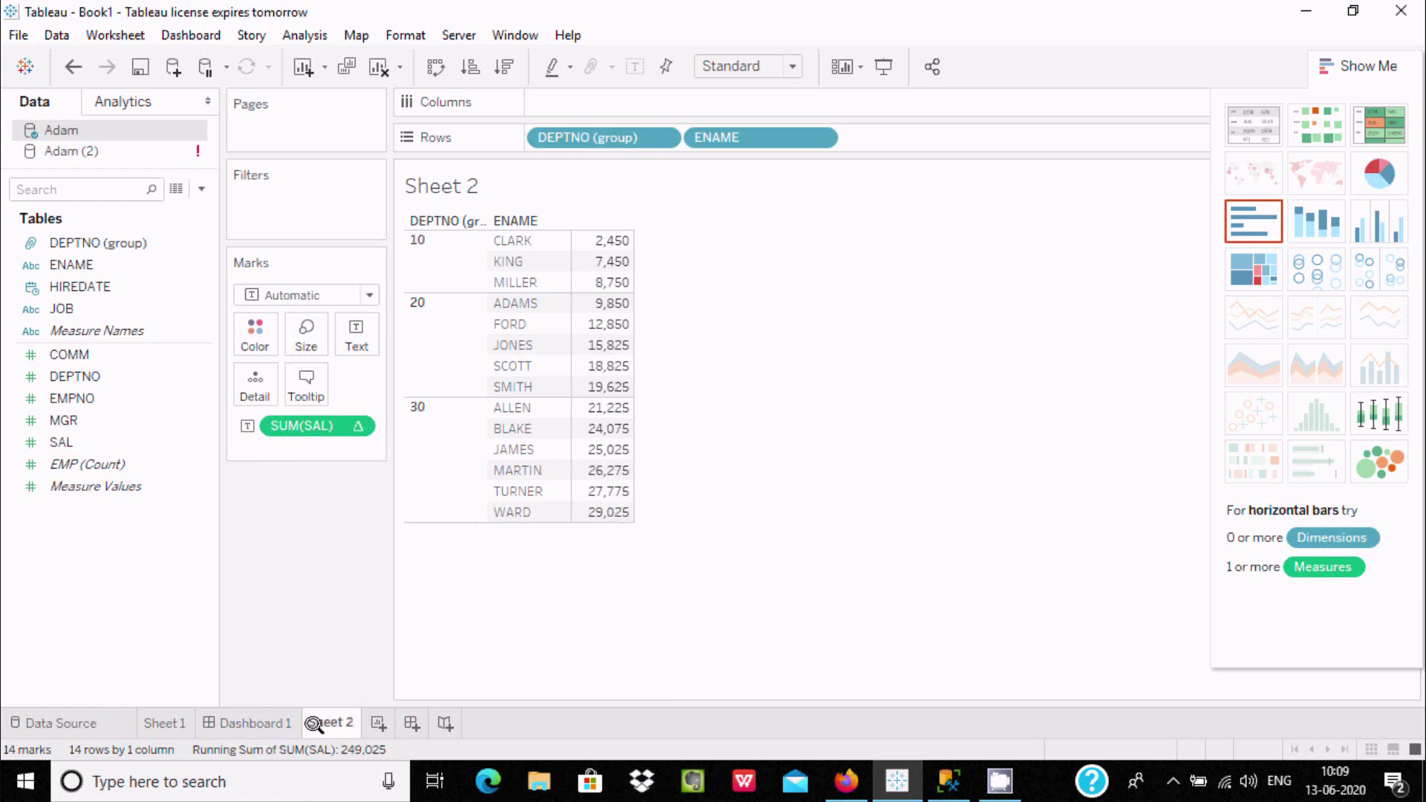
left_click(157, 722)
mouse_move(955, 533)
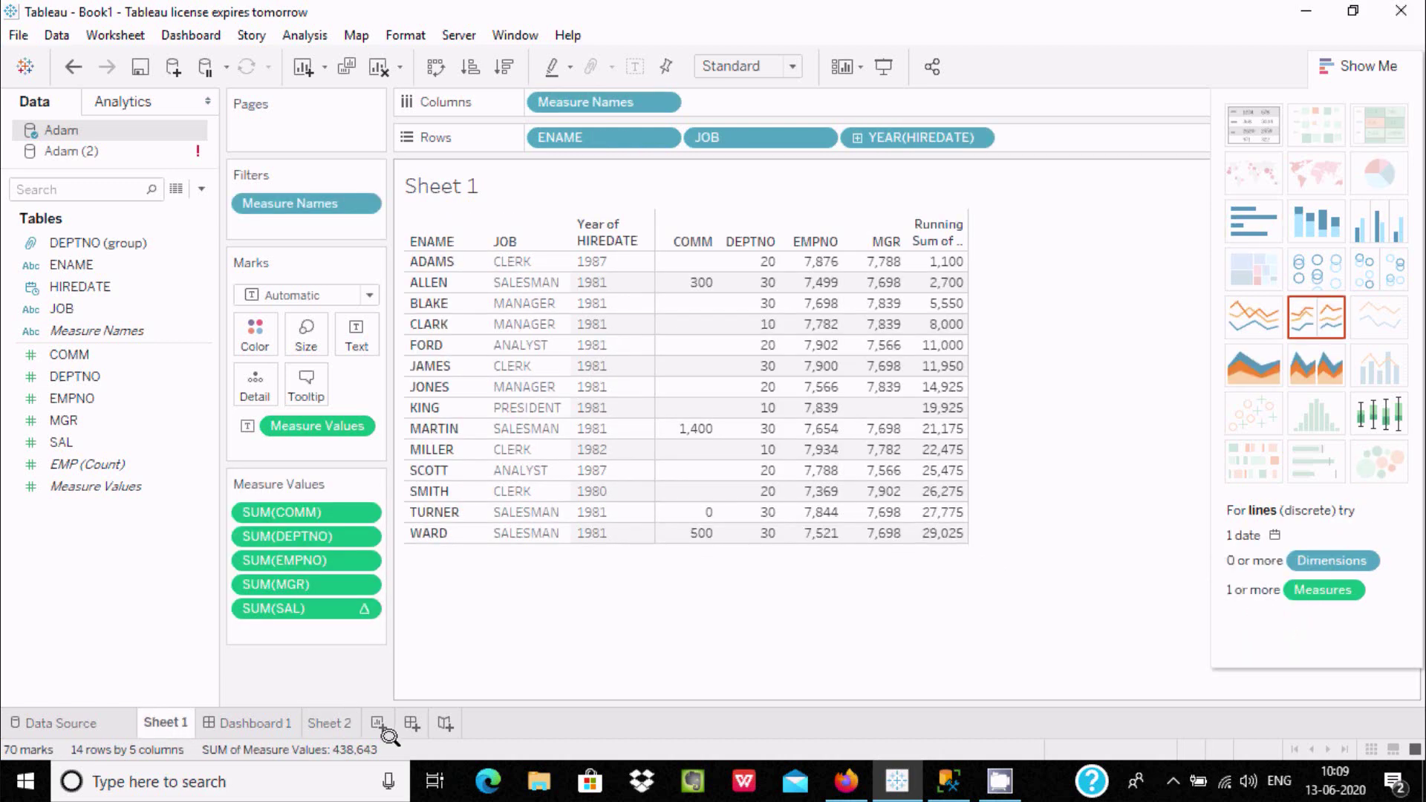
Step: Return to Sheet 2 and review the SUM(SAL) Quick Table Calculation options
left_click(325, 724)
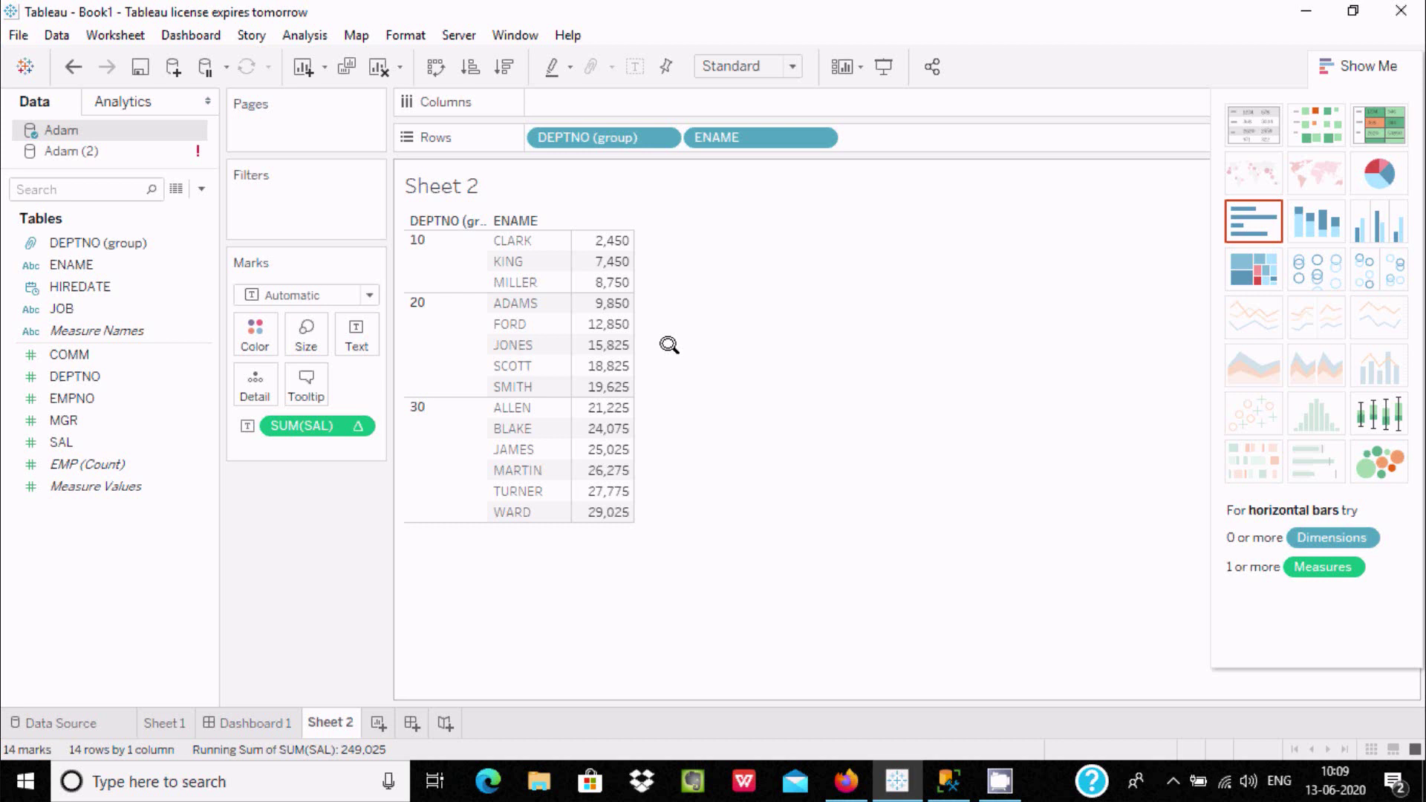
left_click(346, 424)
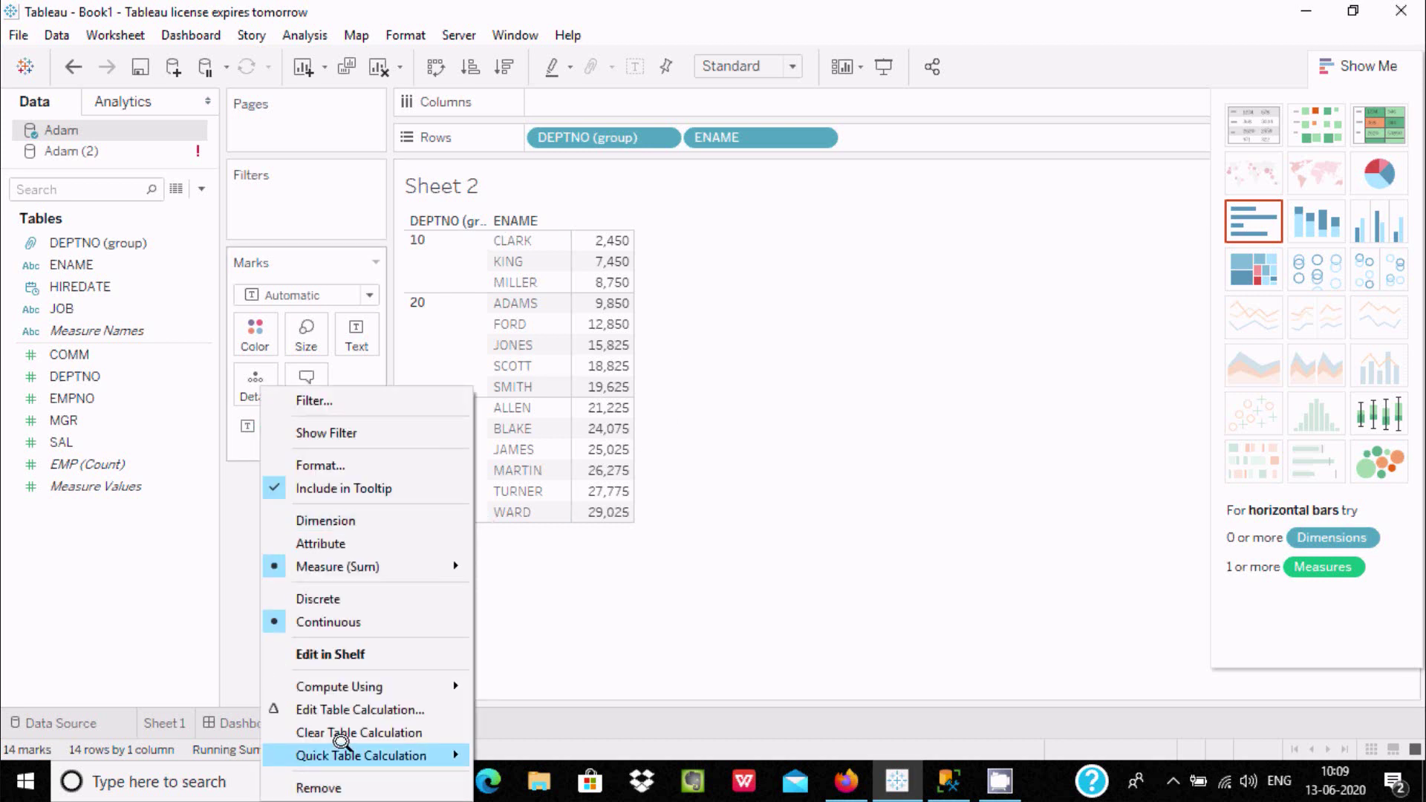
mouse_move(353, 755)
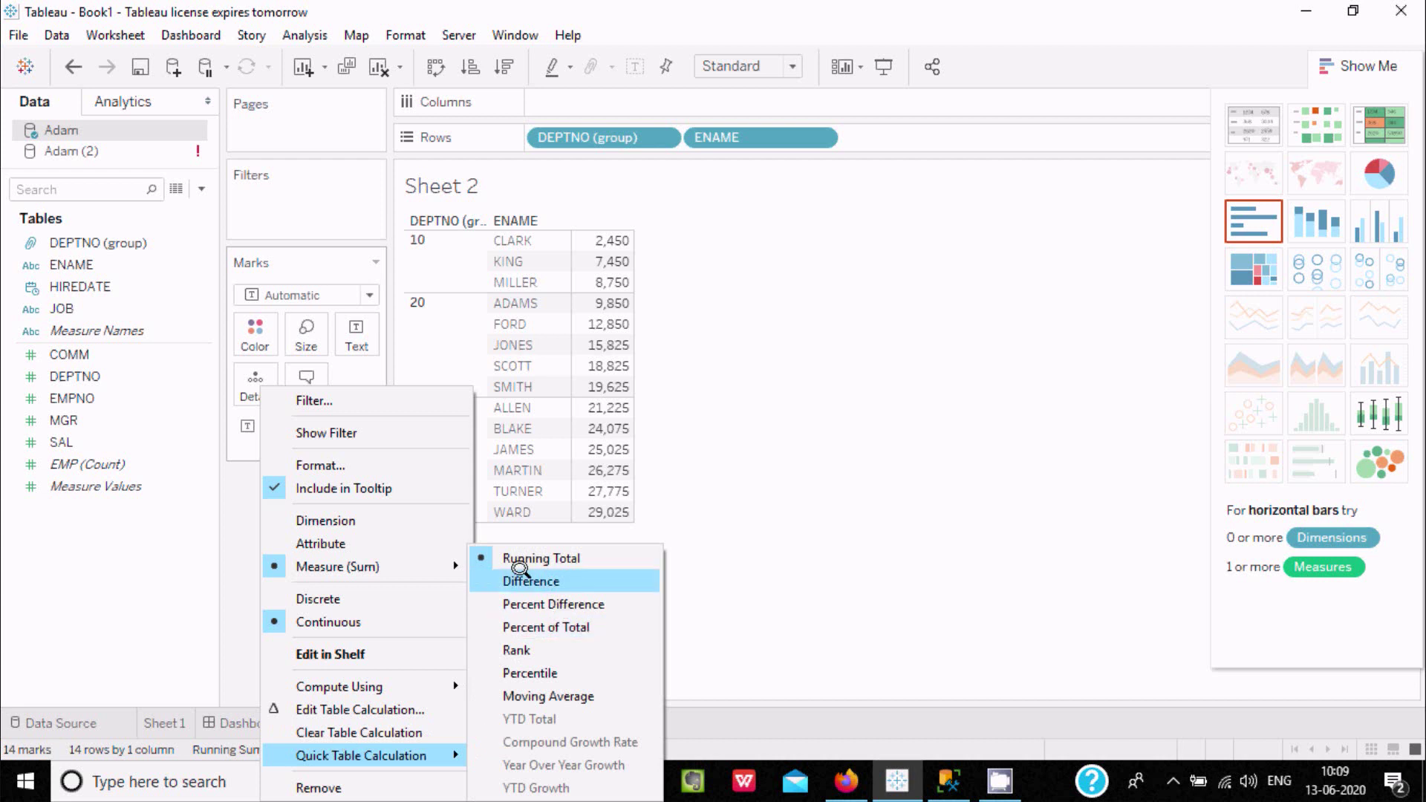